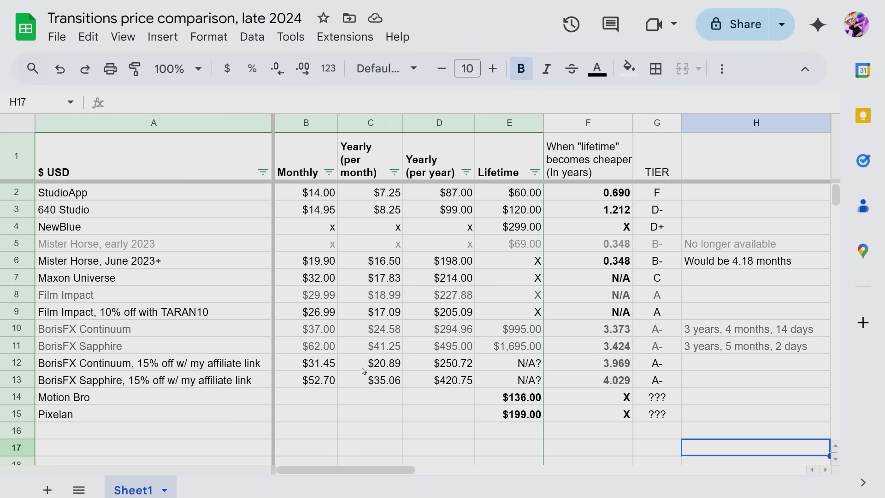
- Highlight the regular and discounted Film Impact price rows, then clear the selection
{"action": "left_click", "coordinate": [20, 295]}
{"action": "left_click", "coordinate": [21, 316]}
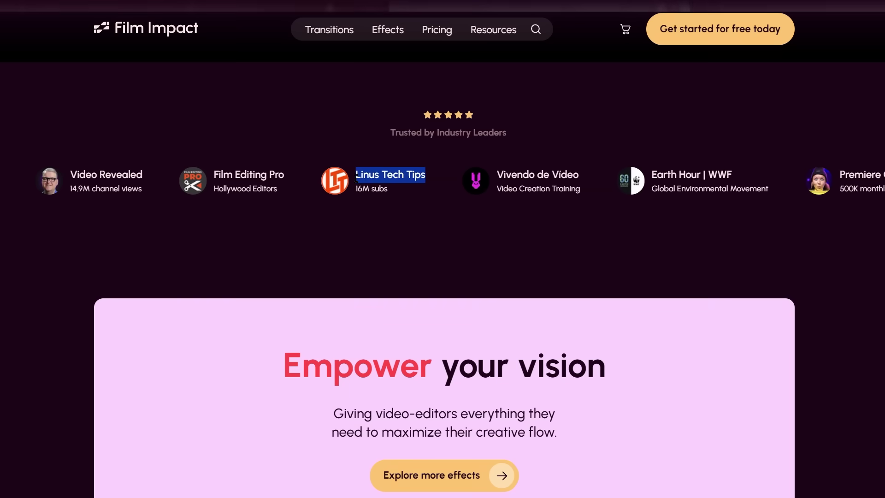
{"action": "left_click", "coordinate": [66, 285]}
- Scroll through the transitions catalogue and filter it to the Essentials collection
{"action": "scroll", "coordinate": [64, 294], "scroll_direction": "down", "scroll_amount": 10}
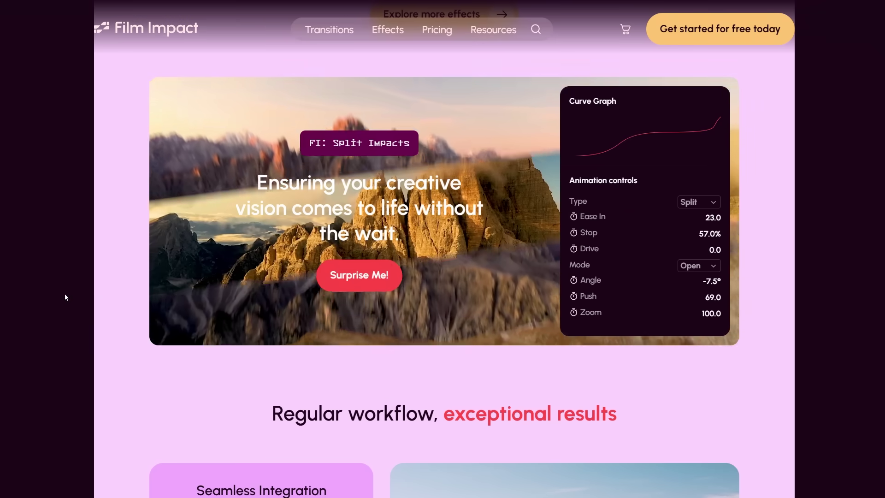
{"action": "scroll", "coordinate": [65, 295], "scroll_direction": "down", "scroll_amount": 4}
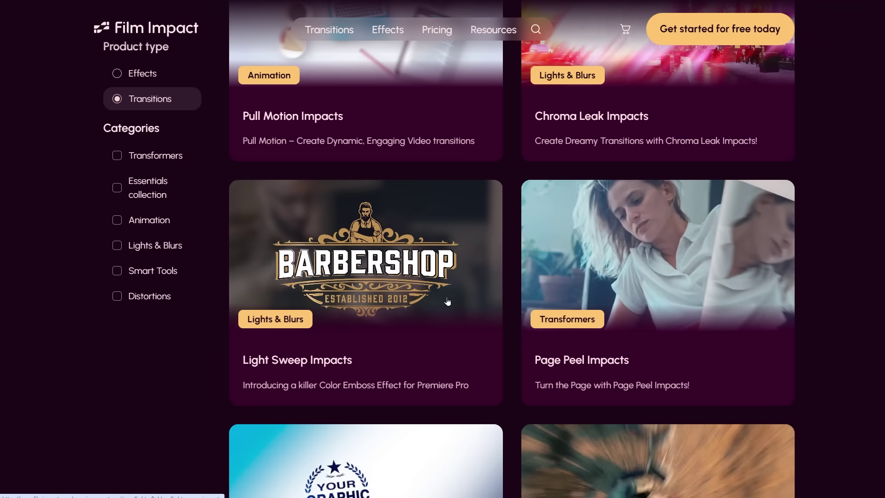
{"action": "scroll", "coordinate": [451, 304], "scroll_direction": "down", "scroll_amount": 5}
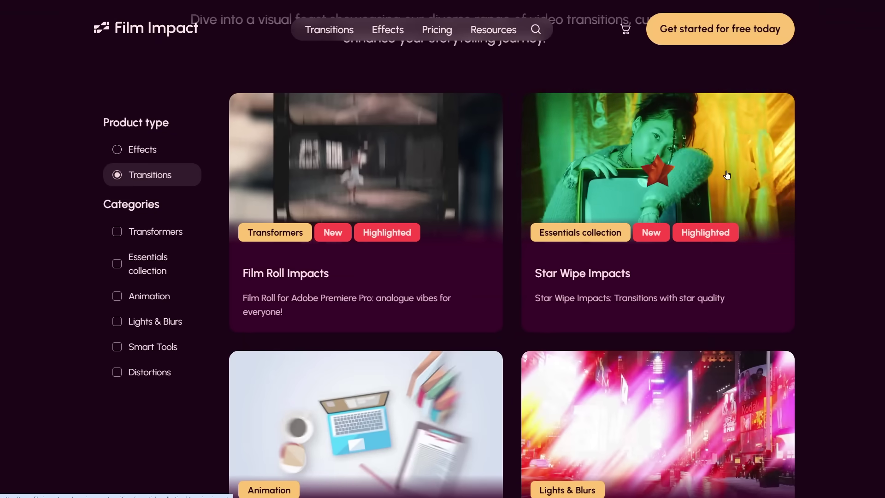
{"action": "scroll", "coordinate": [797, 131], "scroll_direction": "down", "scroll_amount": 3}
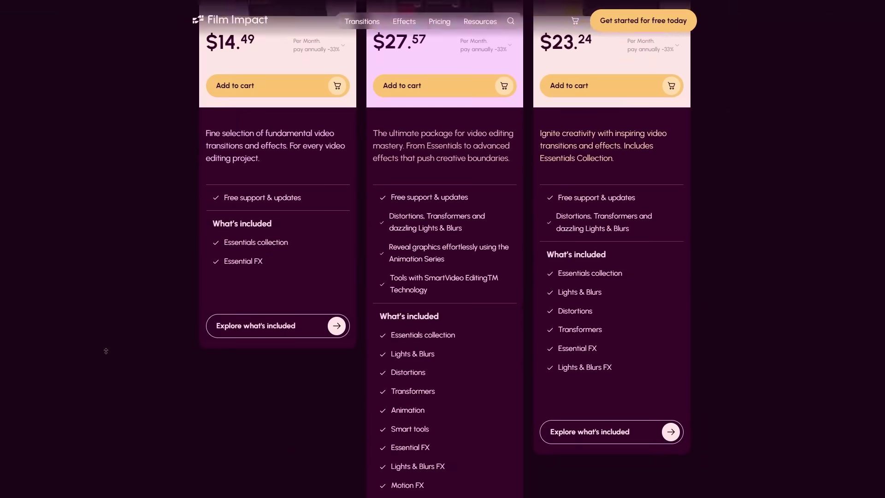
{"action": "scroll", "coordinate": [106, 356], "scroll_direction": "up", "scroll_amount": 3}
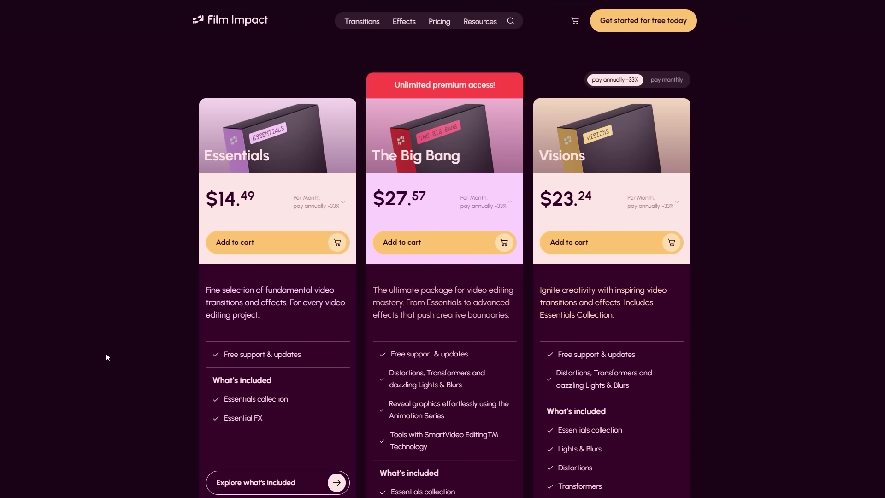
{"action": "left_click", "coordinate": [184, 225]}
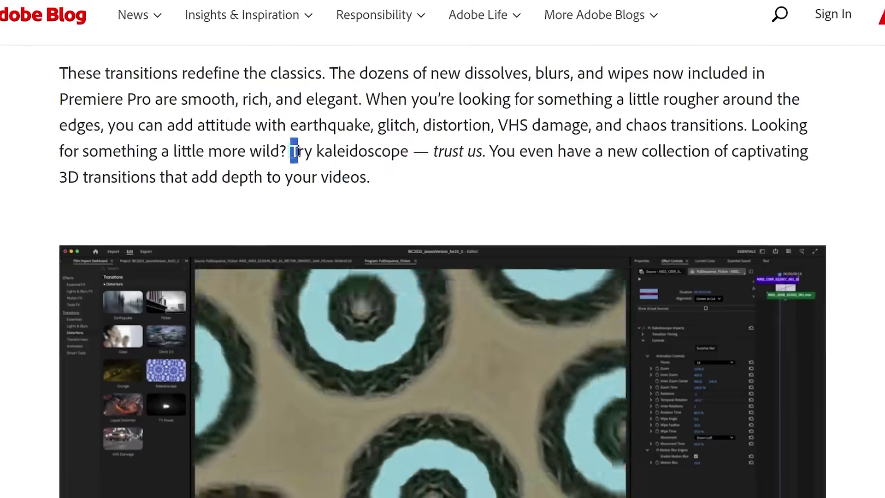
{"action": "left_click_drag", "start_coordinate": [297, 152], "coordinate": [496, 171]}
{"action": "left_click", "coordinate": [498, 172]}
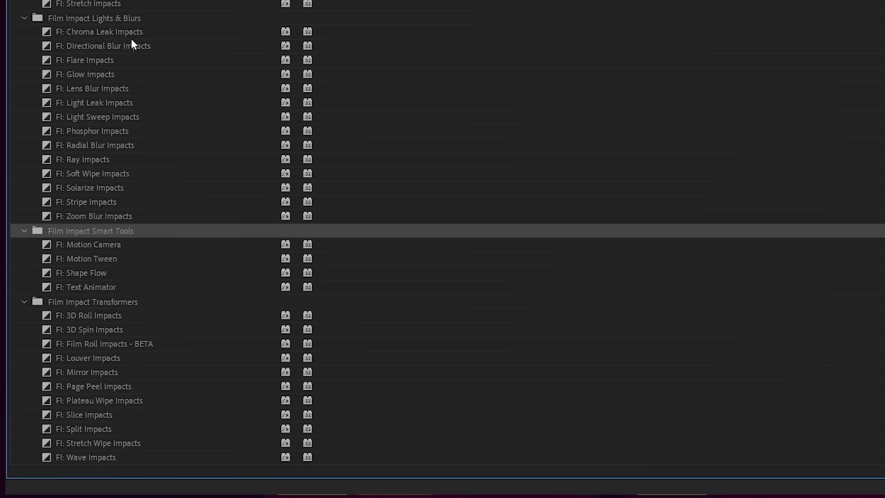
{"action": "left_click", "coordinate": [121, 19]}
{"action": "scroll", "coordinate": [122, 23], "scroll_direction": "up", "scroll_amount": 5}
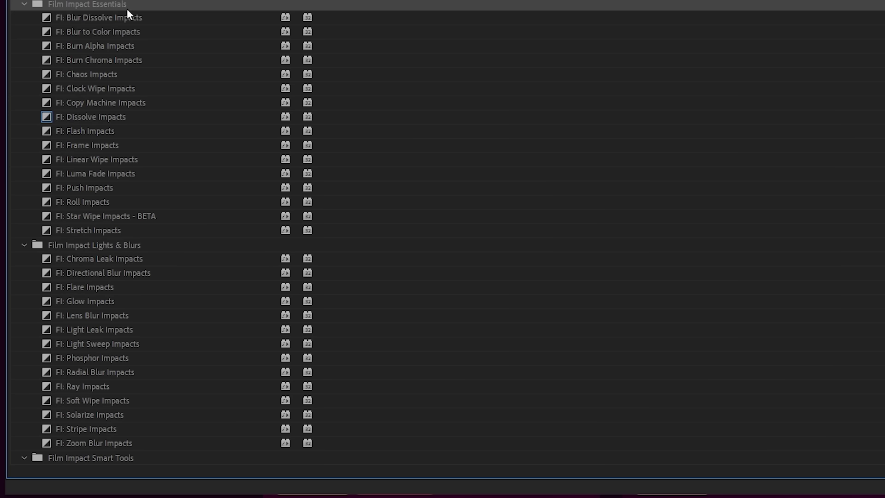
{"action": "scroll", "coordinate": [130, 32], "scroll_direction": "up", "scroll_amount": 9}
{"action": "left_click", "coordinate": [136, 247]}
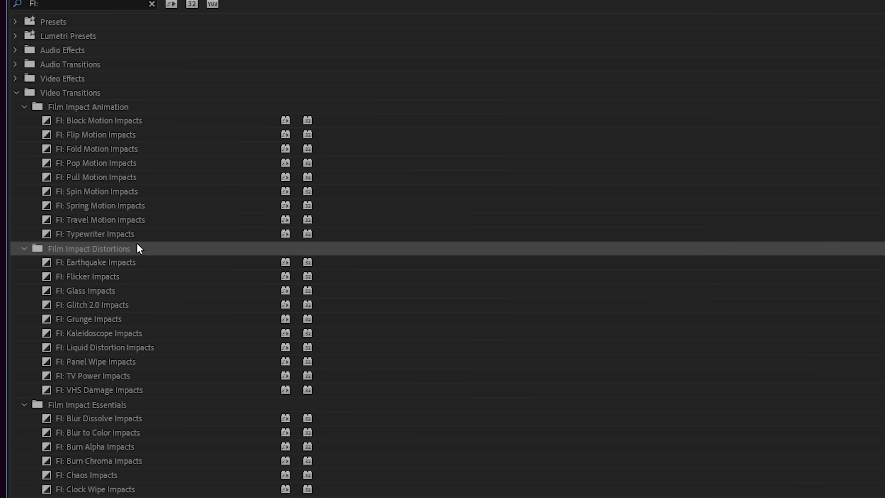
{"action": "left_click", "coordinate": [151, 98]}
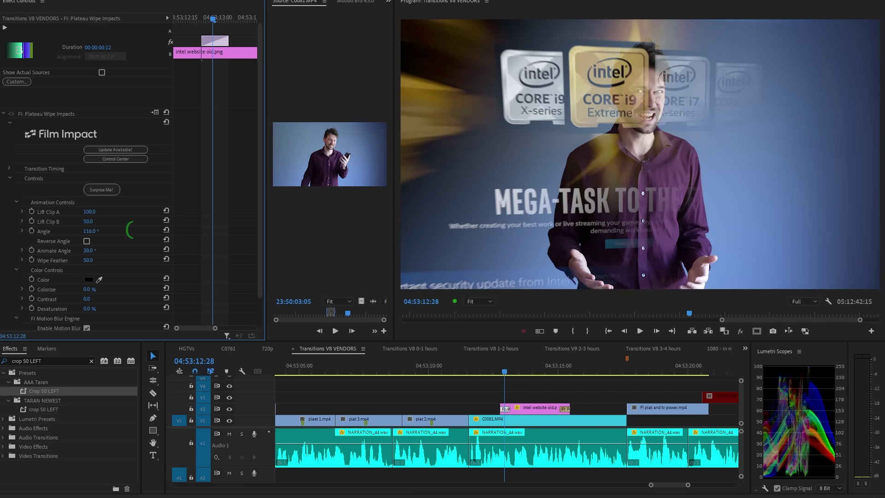
- Deselect the transition, zoom the timeline in, and play back the Plateau Wipe
{"action": "left_click", "coordinate": [439, 405]}
{"action": "key", "text": "="}
{"action": "key", "text": "space"}
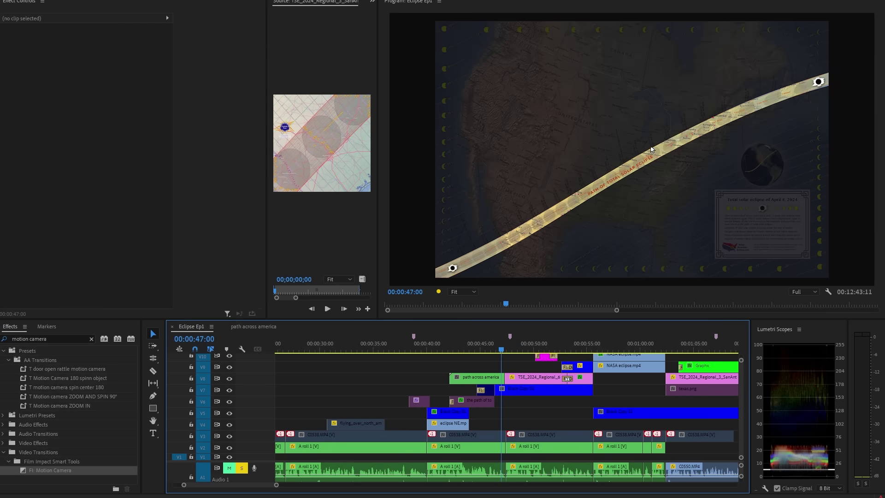
- Place FI: Motion Camera at the 00:00:47:00 cut between the two map clips and scrub through it
{"action": "left_click", "coordinate": [513, 347]}
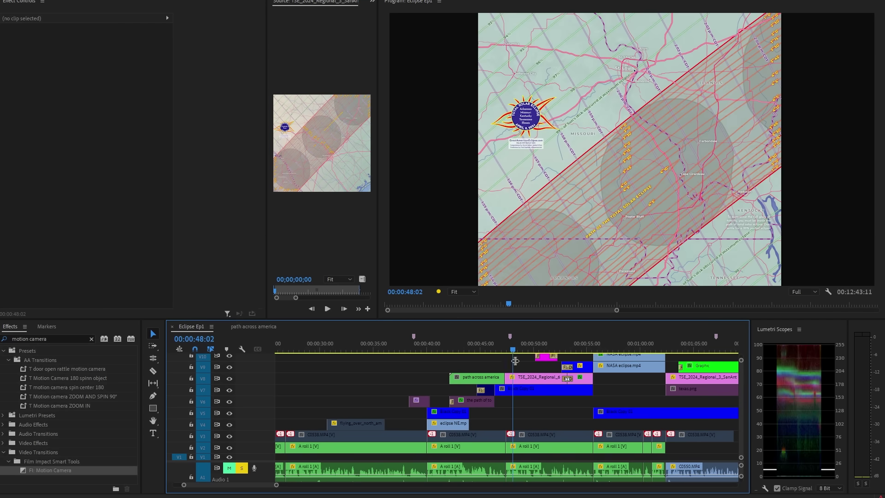
{"action": "left_click_drag", "start_coordinate": [506, 351], "coordinate": [504, 351]}
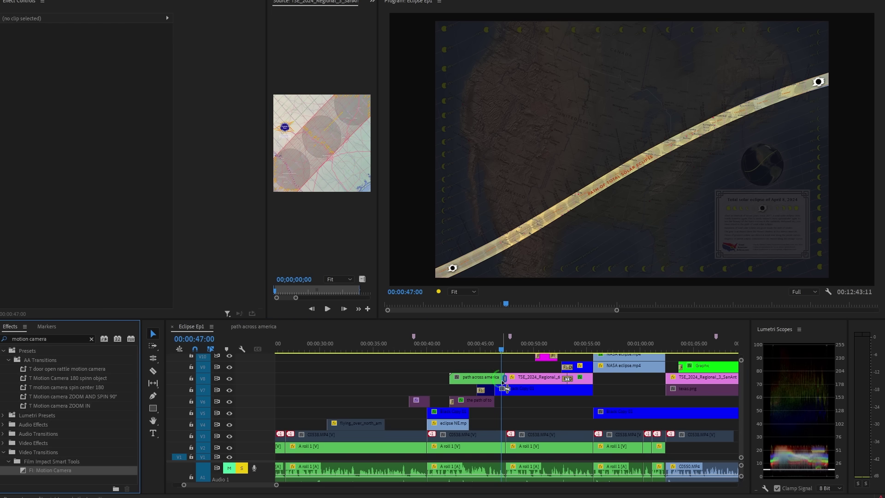
{"action": "left_click_drag", "start_coordinate": [503, 382], "coordinate": [504, 379]}
{"action": "key", "text": "="}
{"action": "key", "text": "="}
{"action": "left_click", "coordinate": [539, 379]}
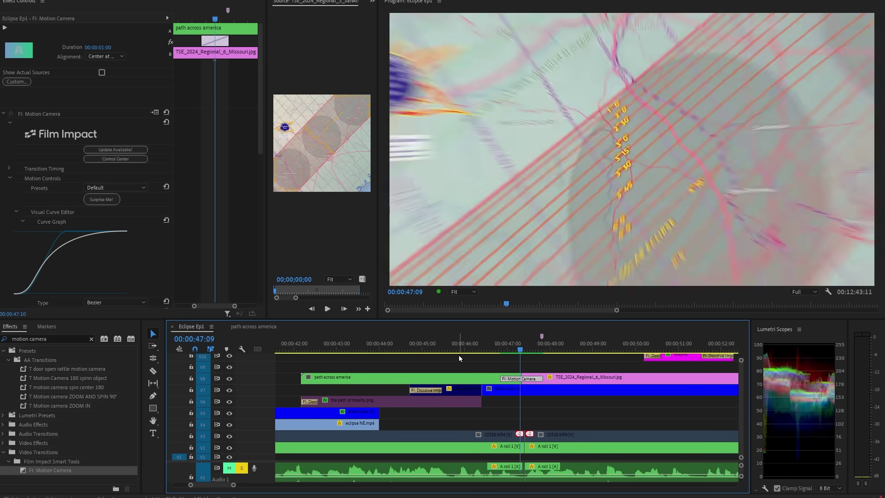
{"action": "left_click_drag", "start_coordinate": [459, 356], "coordinate": [504, 352]}
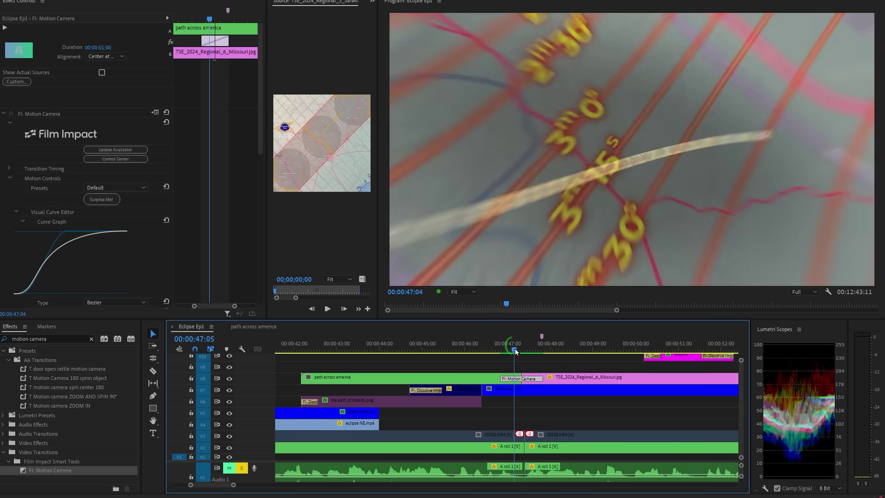
{"action": "mouse_move", "coordinate": [516, 351]}
{"action": "left_mouse_down"}
{"action": "mouse_move", "coordinate": [530, 354]}
{"action": "mouse_move", "coordinate": [509, 358]}
{"action": "mouse_move", "coordinate": [519, 355]}
{"action": "left_mouse_up"}
{"action": "scroll", "coordinate": [209, 275], "scroll_direction": "down", "scroll_amount": 5}
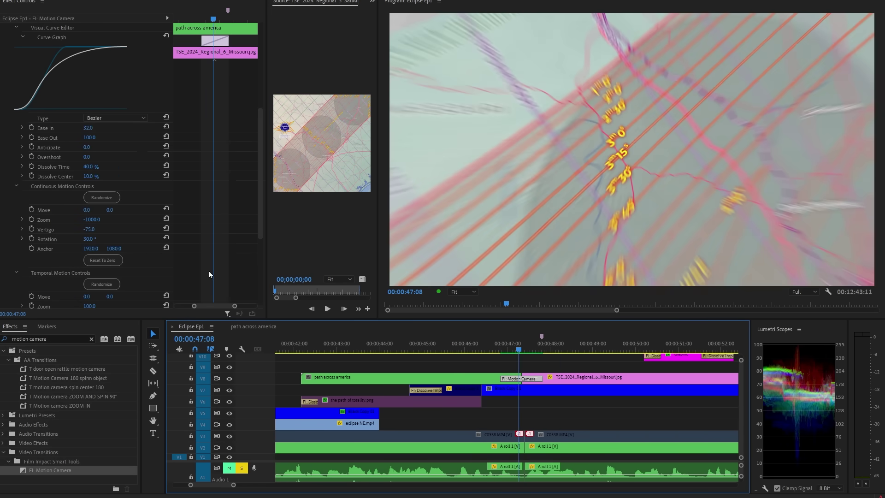
- Zero the zoom, vertigo and rotation values and apply the Reset to Fade preset
{"action": "left_click", "coordinate": [102, 261]}
{"action": "scroll", "coordinate": [148, 264], "scroll_direction": "down", "scroll_amount": 2}
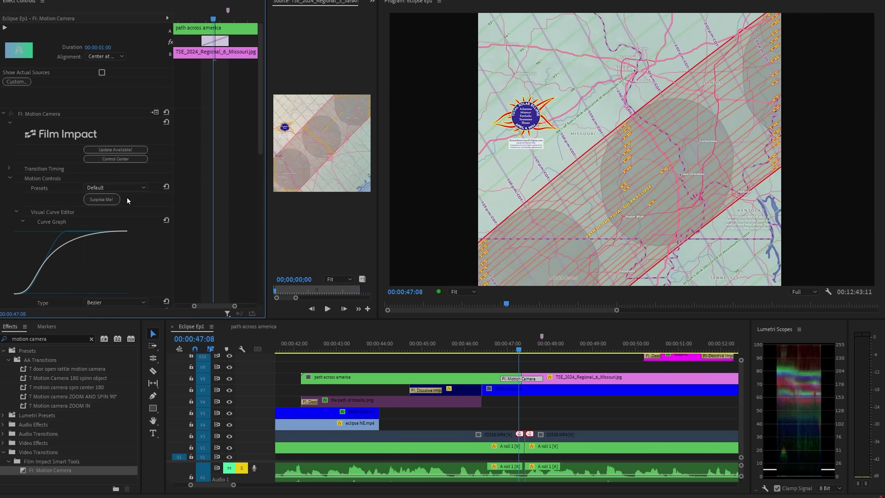
{"action": "left_click", "coordinate": [125, 188]}
{"action": "left_click", "coordinate": [128, 206]}
{"action": "scroll", "coordinate": [191, 160], "scroll_direction": "down", "scroll_amount": 1}
{"action": "left_click", "coordinate": [502, 354]}
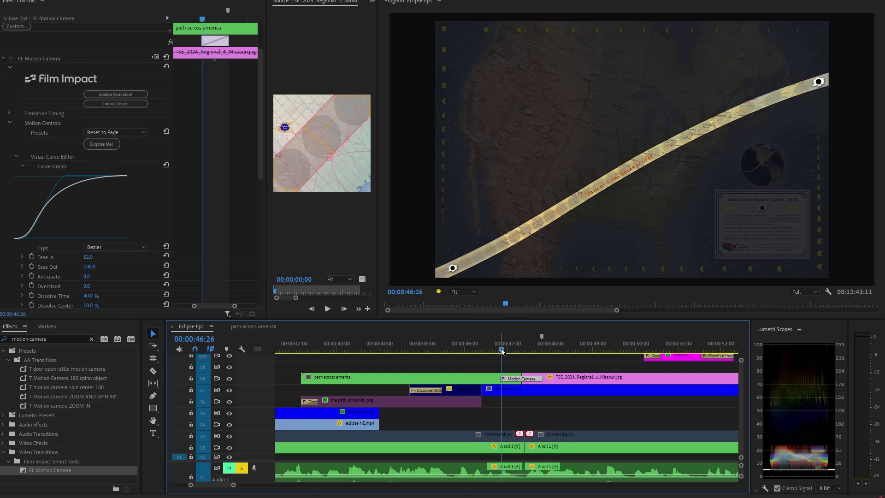
{"action": "key", "text": "Right"}
{"action": "key", "text": "Right"}
{"action": "key", "text": "Right"}
{"action": "key", "text": "Right"}
{"action": "key", "text": "Right"}
{"action": "key", "text": "Right"}
{"action": "key", "text": "Right"}
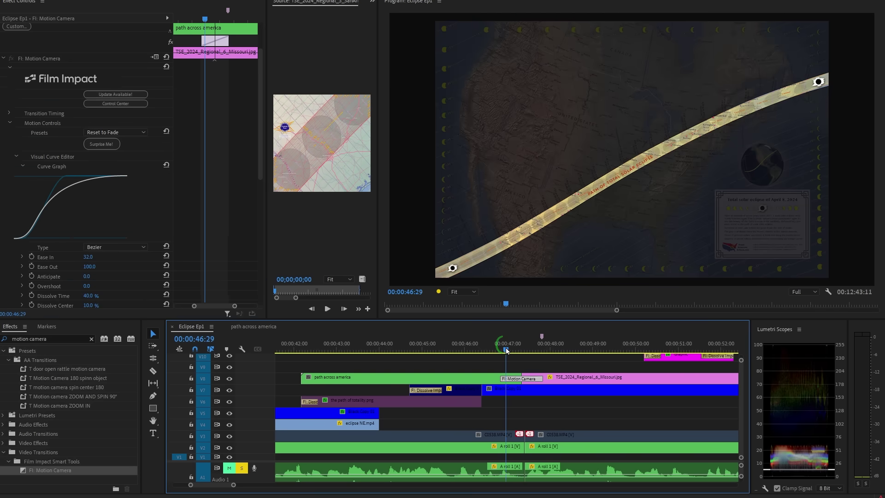
{"action": "key", "text": "Right"}
{"action": "key", "text": "Right"}
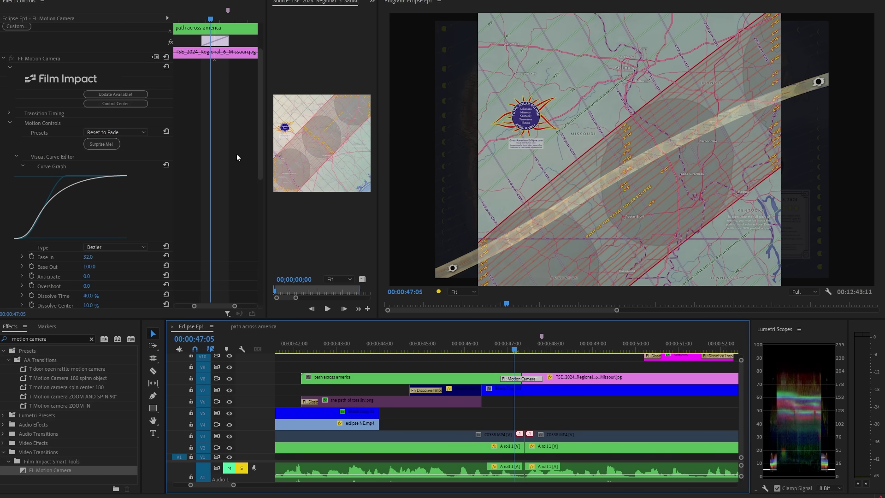
{"action": "scroll", "coordinate": [237, 157], "scroll_direction": "down", "scroll_amount": 3}
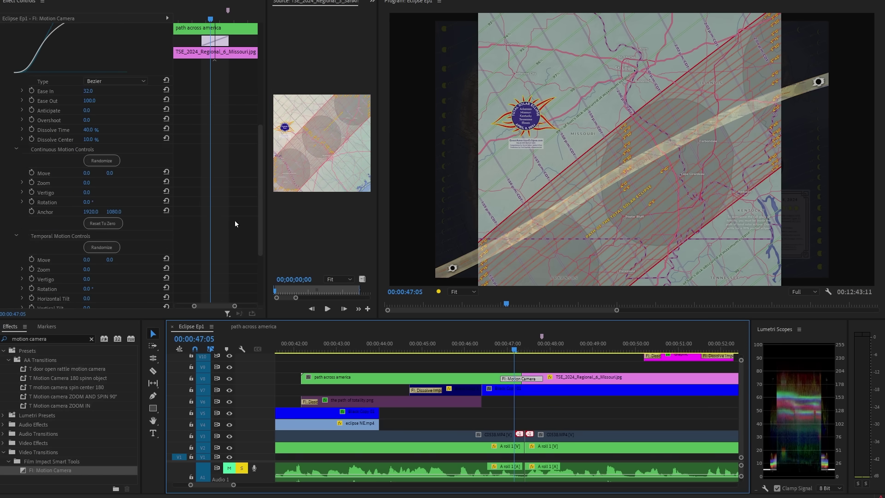
{"action": "scroll", "coordinate": [140, 197], "scroll_direction": "down", "scroll_amount": 1}
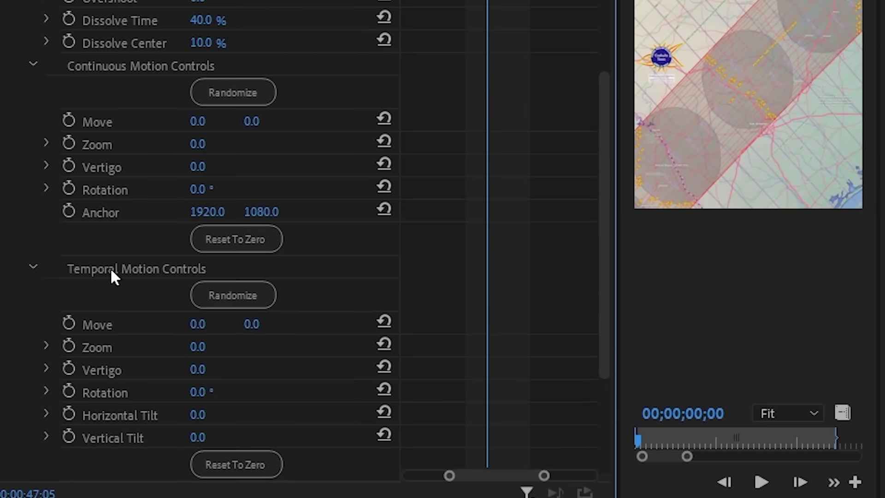
{"action": "left_click", "coordinate": [32, 243]}
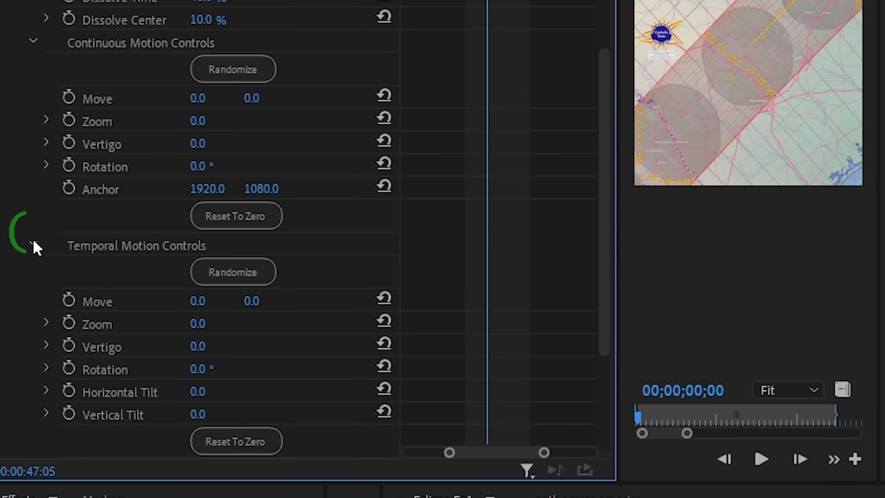
{"action": "left_click_drag", "start_coordinate": [198, 121], "coordinate": [252, 188]}
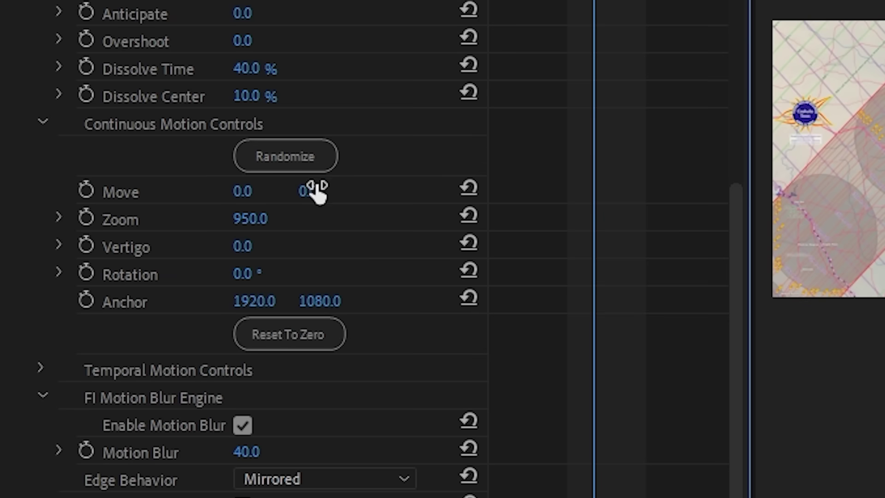
{"action": "left_click_drag", "start_coordinate": [318, 302], "coordinate": [475, 316]}
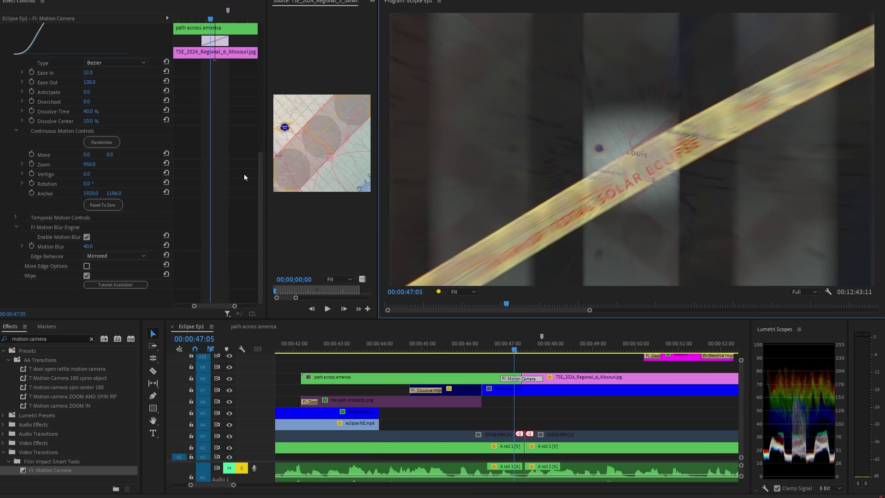
{"action": "scroll", "coordinate": [181, 253], "scroll_direction": "down", "scroll_amount": 1}
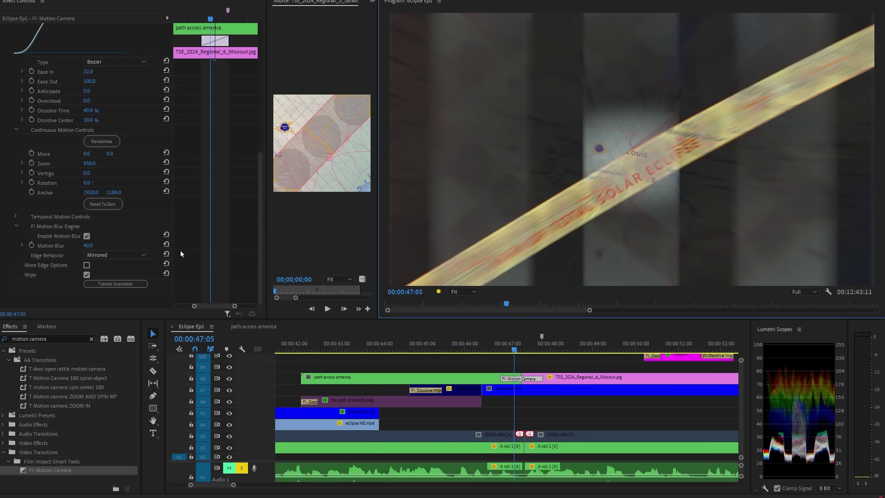
{"action": "left_click", "coordinate": [99, 255]}
{"action": "left_click", "coordinate": [128, 255]}
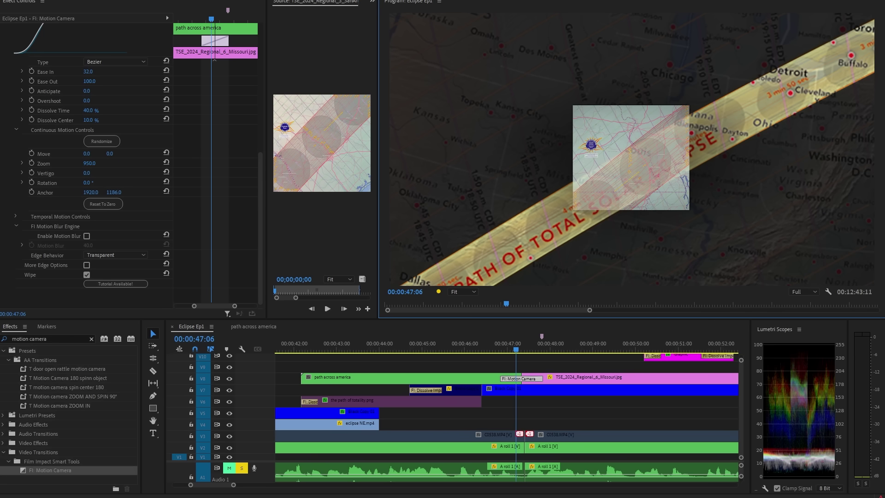
- Enable motion blur on the Motion Camera transition and play it back
{"action": "key", "text": "Right"}
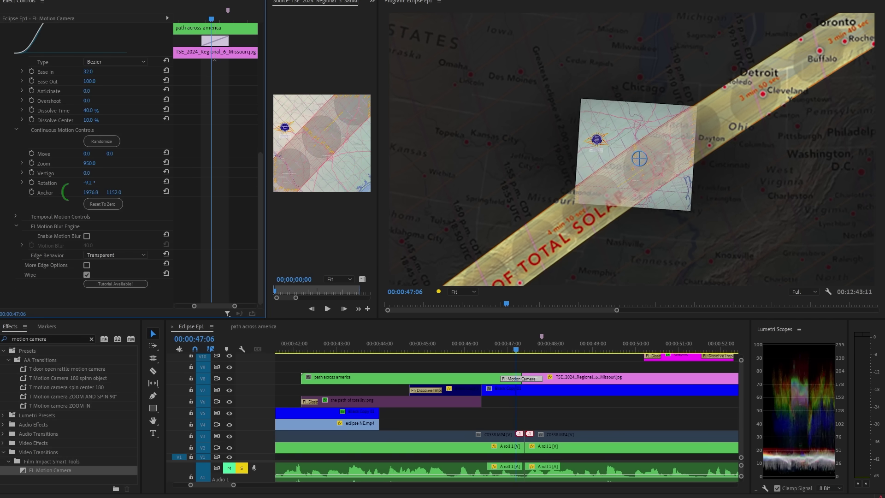
{"action": "left_click", "coordinate": [516, 354]}
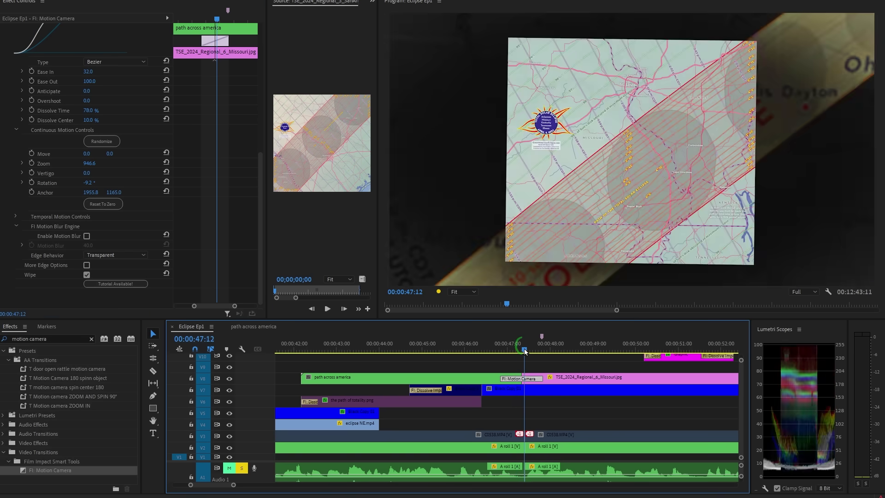
{"action": "mouse_move", "coordinate": [516, 354]}
{"action": "left_mouse_down"}
{"action": "mouse_move", "coordinate": [499, 354]}
{"action": "mouse_move", "coordinate": [546, 354]}
{"action": "mouse_move", "coordinate": [504, 354]}
{"action": "mouse_move", "coordinate": [535, 356]}
{"action": "mouse_move", "coordinate": [523, 355]}
{"action": "left_mouse_up"}
{"action": "left_click", "coordinate": [86, 236]}
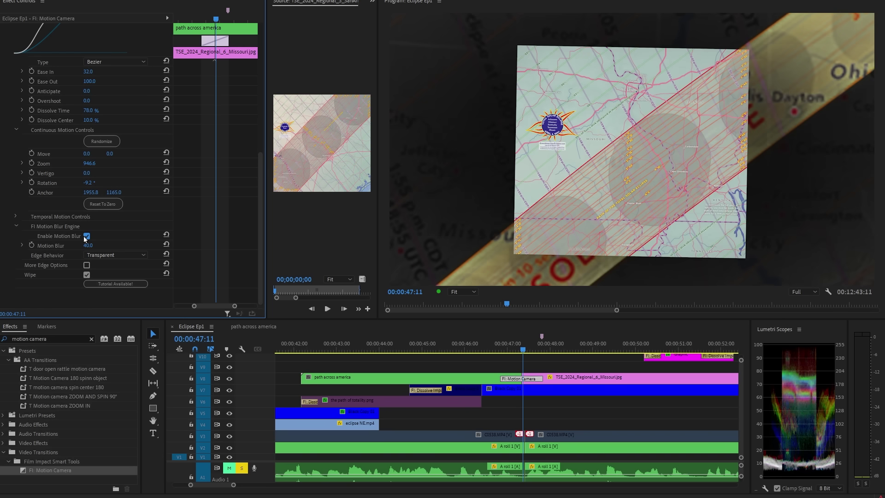
{"action": "left_click", "coordinate": [530, 358]}
{"action": "key", "text": "space"}
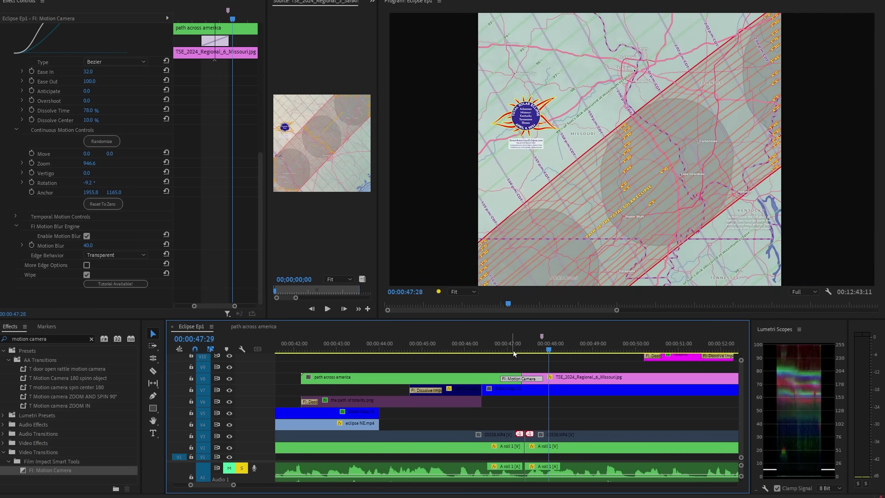
- Compare the transition with the wipe turned off and back on
{"action": "left_click_drag", "start_coordinate": [515, 354], "coordinate": [519, 355]}
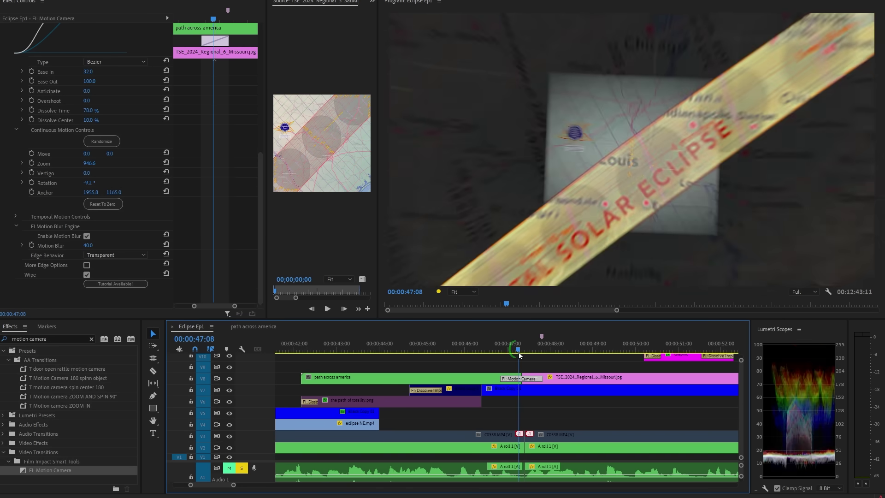
{"action": "left_click", "coordinate": [86, 275]}
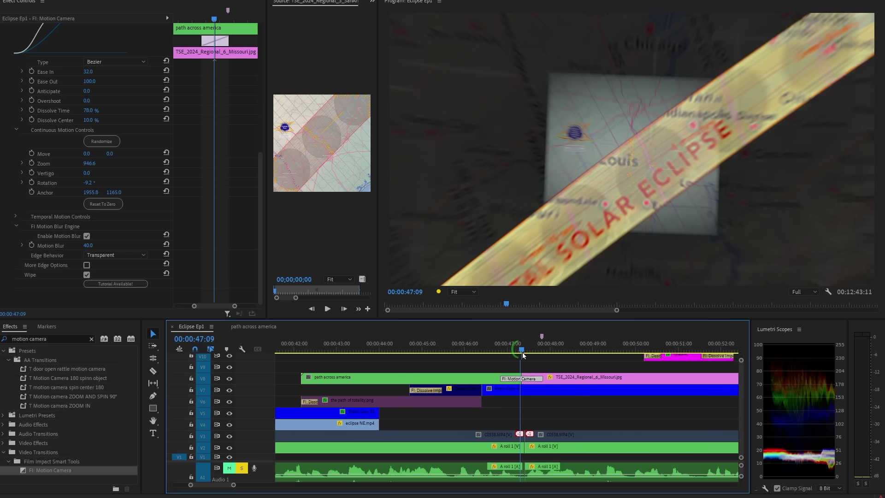
{"action": "left_click", "coordinate": [519, 353]}
{"action": "key", "text": "ctrl+z"}
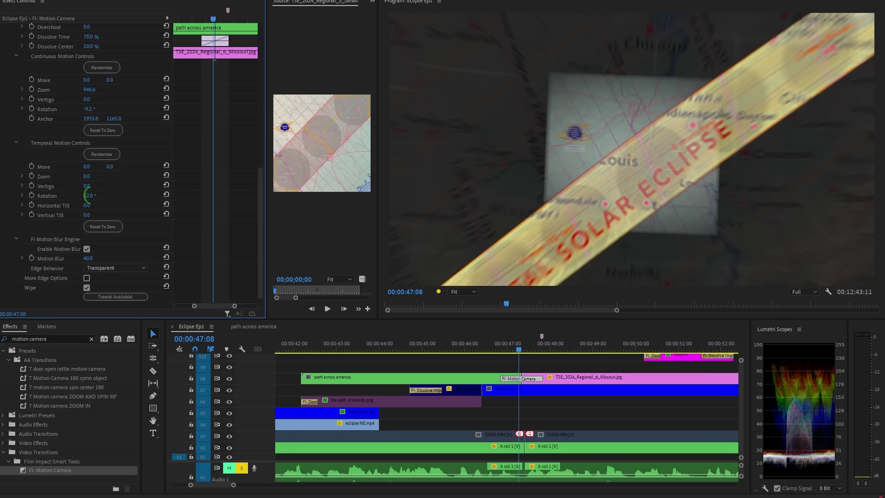
- Spin the camera rotation to 58° and preview the Motion Camera transition
{"action": "mouse_move", "coordinate": [87, 195]}
{"action": "left_mouse_down"}
{"action": "mouse_move", "coordinate": [119, 192]}
{"action": "mouse_move", "coordinate": [94, 196]}
{"action": "left_mouse_up"}
{"action": "left_click", "coordinate": [498, 352]}
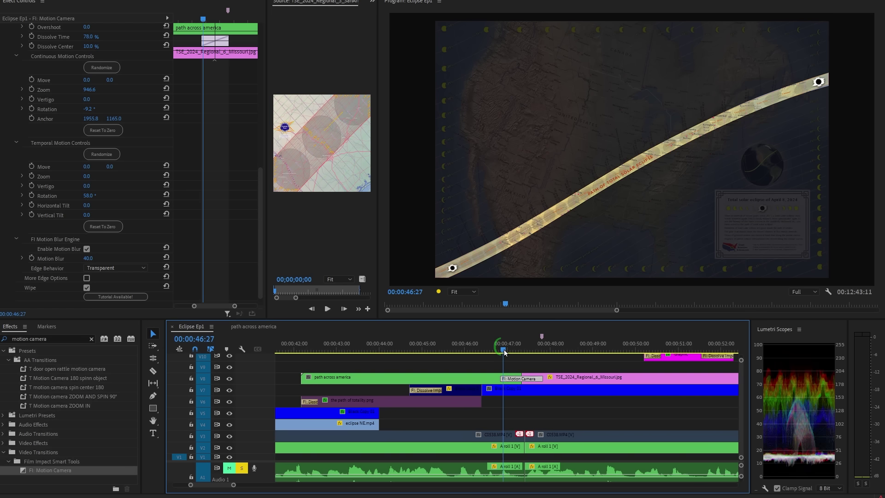
{"action": "key", "text": "space"}
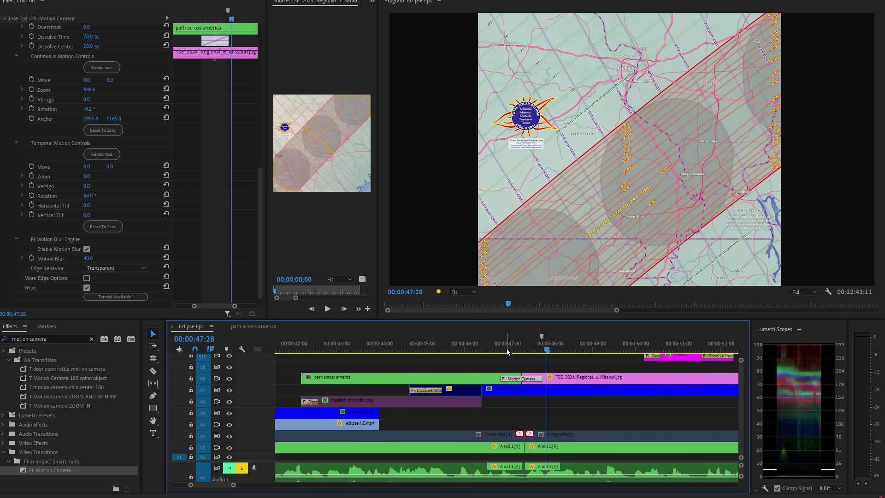
{"action": "left_click_drag", "start_coordinate": [507, 348], "coordinate": [519, 353]}
{"action": "key", "text": "space"}
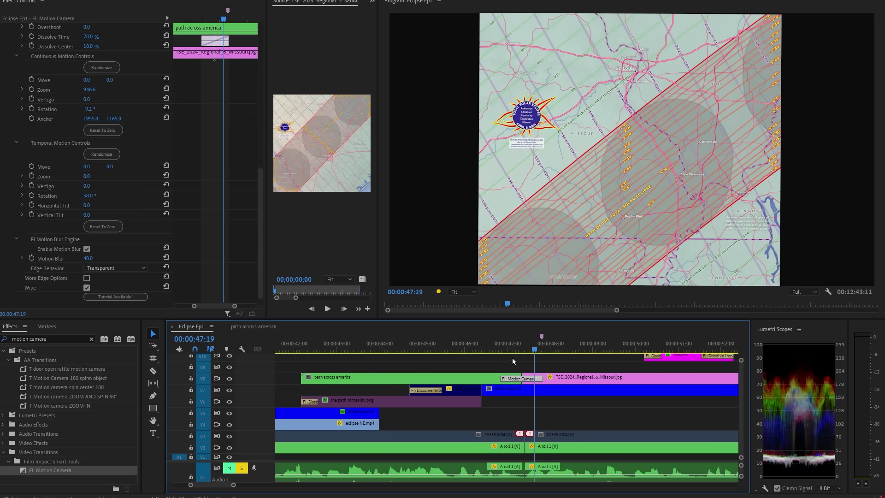
{"action": "left_click", "coordinate": [520, 349]}
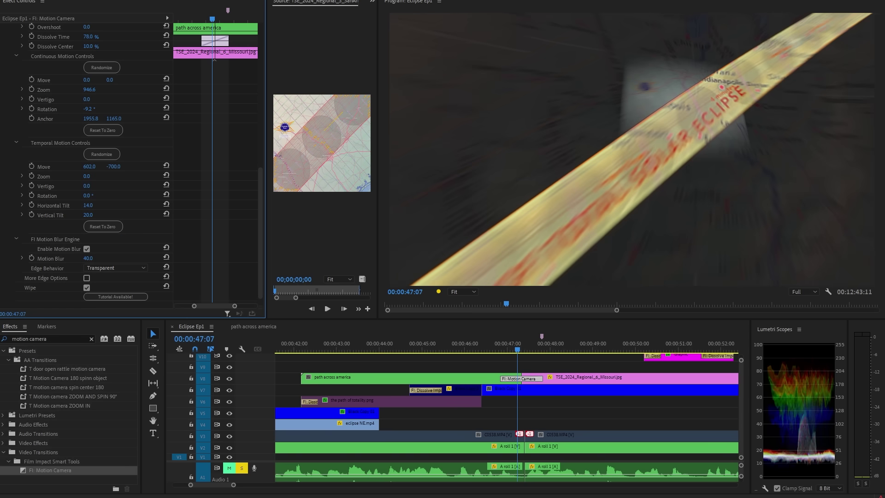
- Set the temporal vertical move to -702 and lengthen the transition on both sides
{"action": "key", "text": "space"}
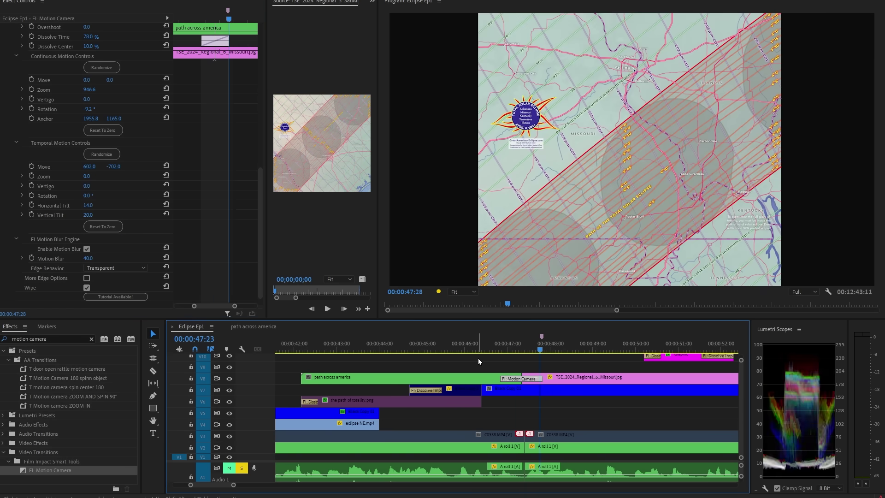
{"action": "left_click_drag", "start_coordinate": [543, 378], "coordinate": [560, 379]}
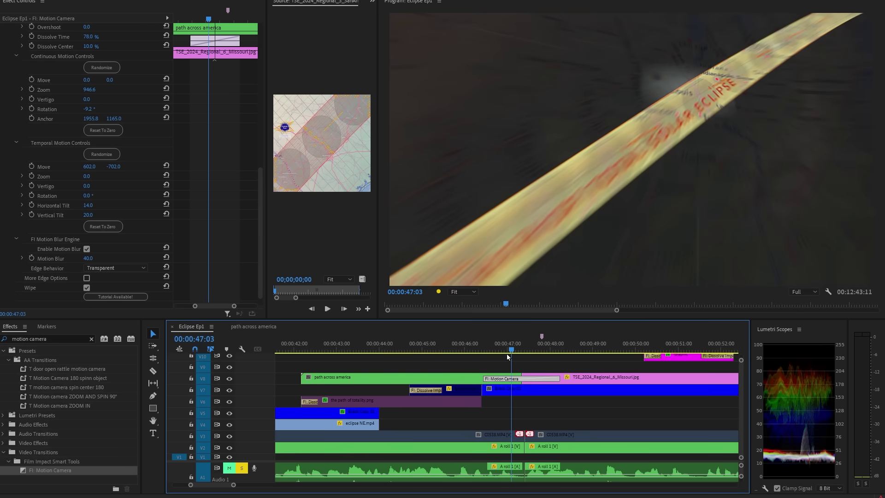
{"action": "left_click", "coordinate": [469, 351]}
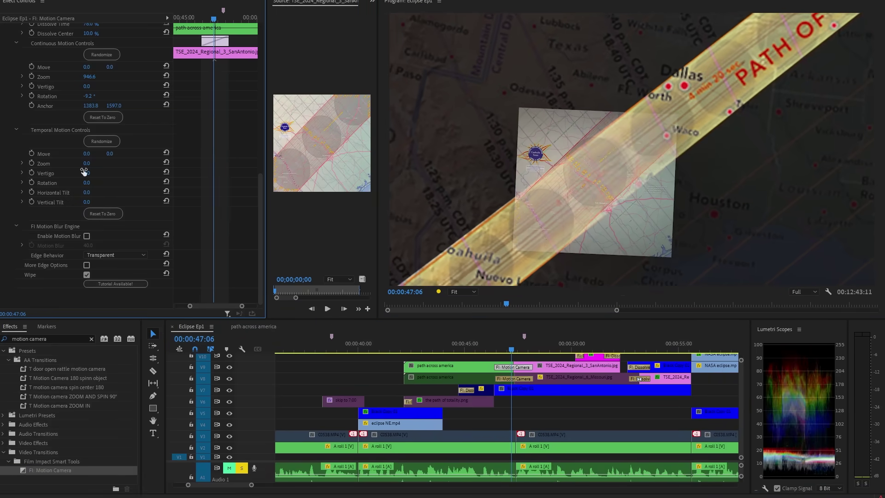
- Play the San Antonio map transition, then jump to the Eclipsophile map section
{"action": "left_click", "coordinate": [496, 350]}
{"action": "key", "text": "space"}
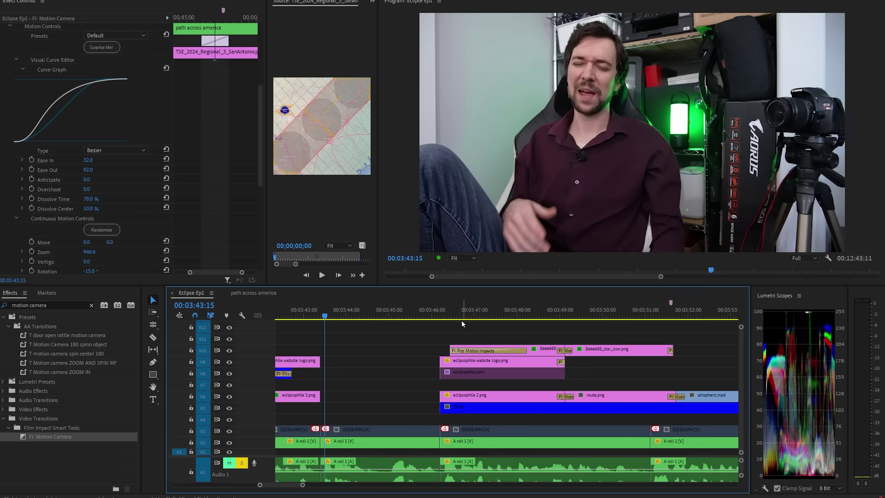
{"action": "left_click", "coordinate": [466, 317]}
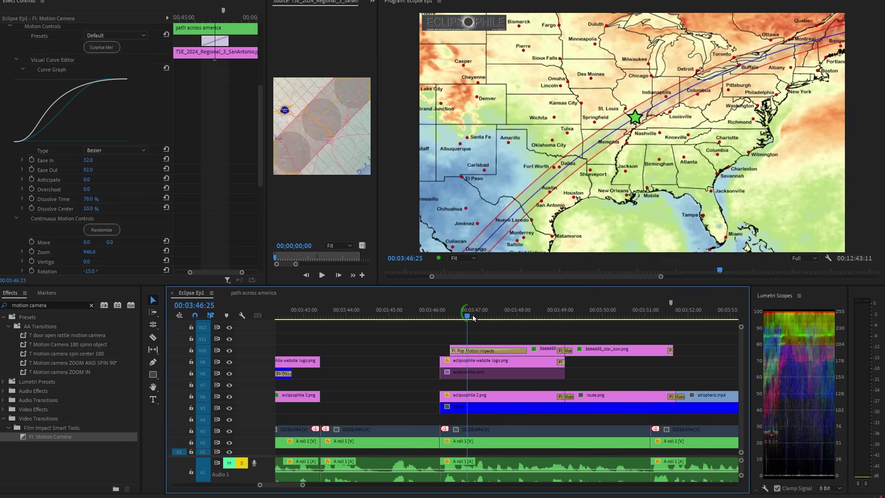
- Lengthen the V6 Motion Camera transition into route.png and preview the map animation
{"action": "left_click_drag", "start_coordinate": [548, 318], "coordinate": [583, 331]}
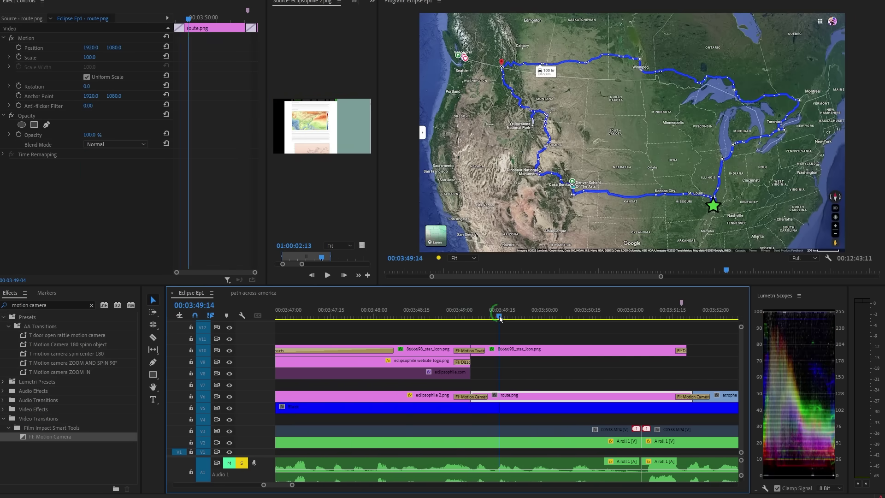
{"action": "left_click_drag", "start_coordinate": [496, 318], "coordinate": [470, 317]}
{"action": "left_click_drag", "start_coordinate": [484, 399], "coordinate": [521, 399]}
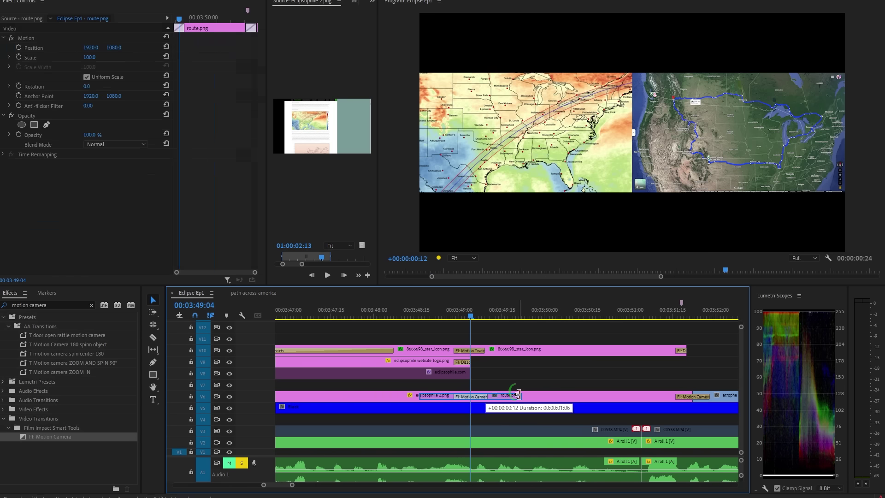
{"action": "left_click", "coordinate": [437, 318]}
{"action": "left_click_drag", "start_coordinate": [438, 319], "coordinate": [462, 318]}
- Extend the star icon's V10 Motion Tween by 7 frames to 1:07
{"action": "left_click_drag", "start_coordinate": [485, 351], "coordinate": [521, 346]}
{"action": "left_click", "coordinate": [435, 318]}
{"action": "left_click", "coordinate": [447, 317]}
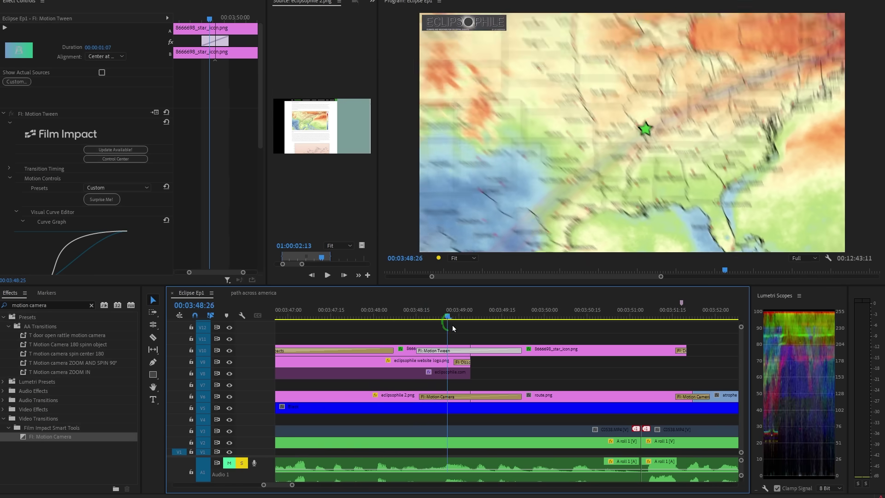
{"action": "left_click_drag", "start_coordinate": [452, 325], "coordinate": [537, 317]}
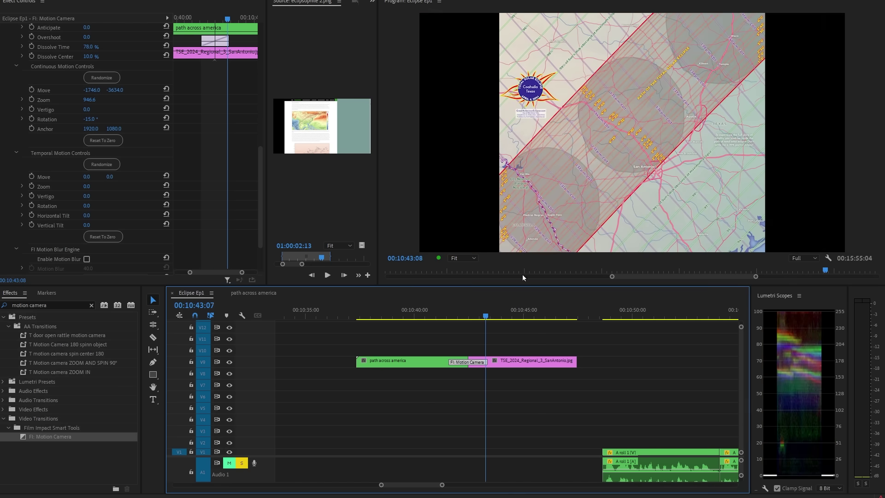
- Put the playhead in the San Antonio transition near 10:42 and show its settings
{"action": "left_click", "coordinate": [452, 316]}
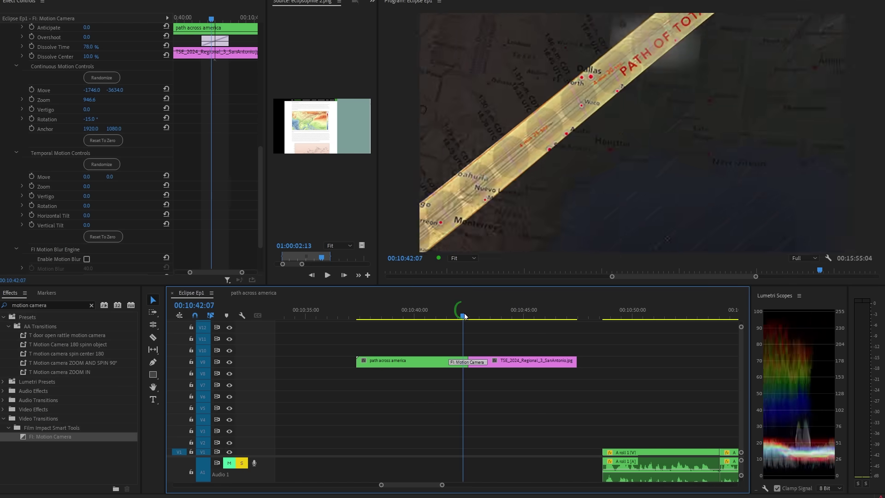
{"action": "left_click", "coordinate": [45, 95]}
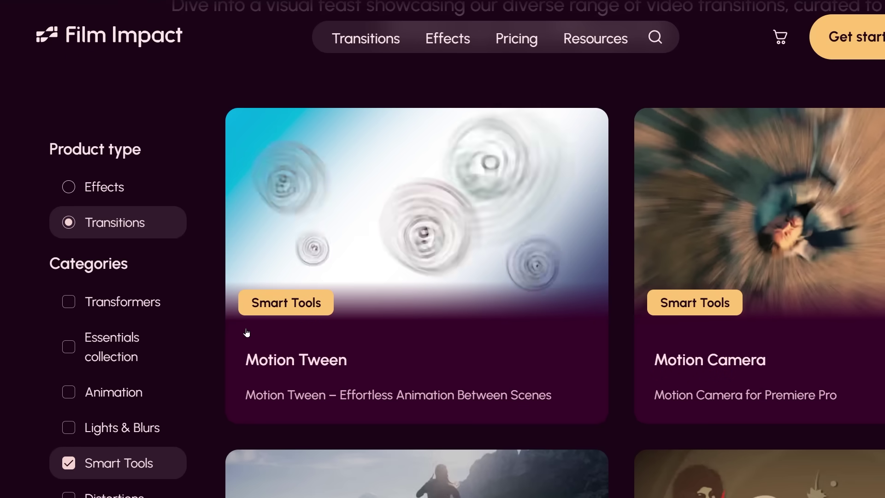
- Open the Motion Tween card from the Smart Tools listing
{"action": "left_click", "coordinate": [246, 332]}
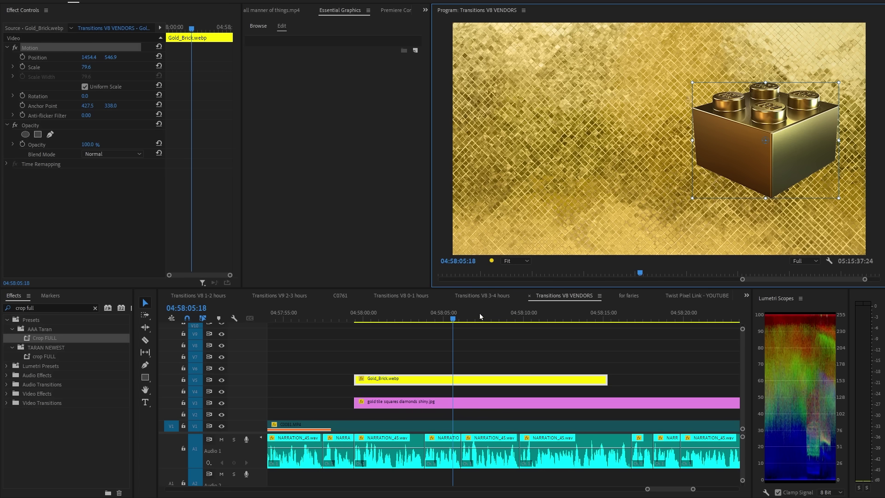
- Move the gold brick left, split the Gold_Brick clip, and tilt the second half to -14.8°
{"action": "left_click", "coordinate": [470, 317]}
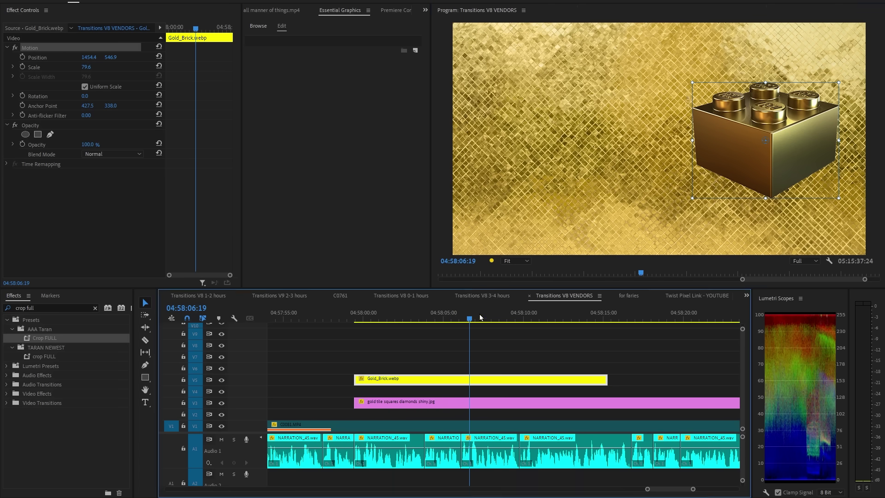
{"action": "left_click_drag", "start_coordinate": [745, 142], "coordinate": [548, 140]}
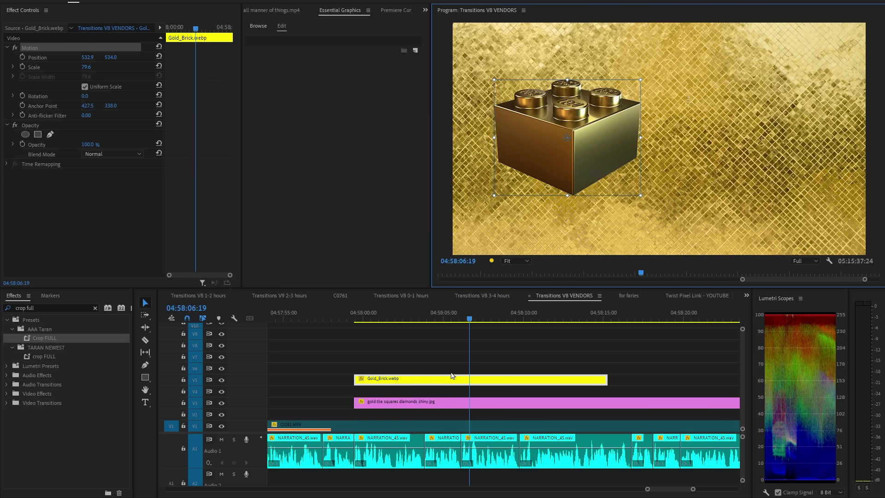
{"action": "left_click", "coordinate": [472, 381]}
{"action": "key", "text": "v"}
{"action": "left_click", "coordinate": [793, 146]}
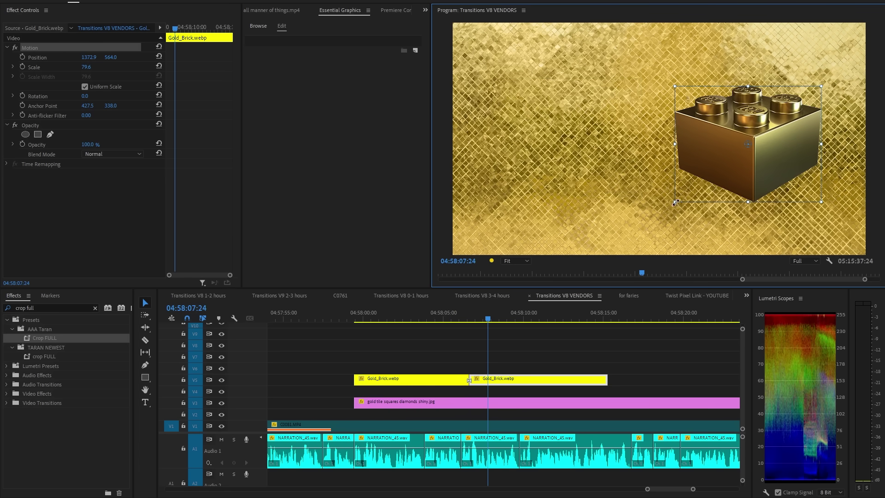
{"action": "left_click_drag", "start_coordinate": [646, 150], "coordinate": [636, 175]}
- Preview the brick's change across the cut and search effects for 'motion tween'
{"action": "left_click", "coordinate": [444, 314]}
{"action": "key", "text": "space"}
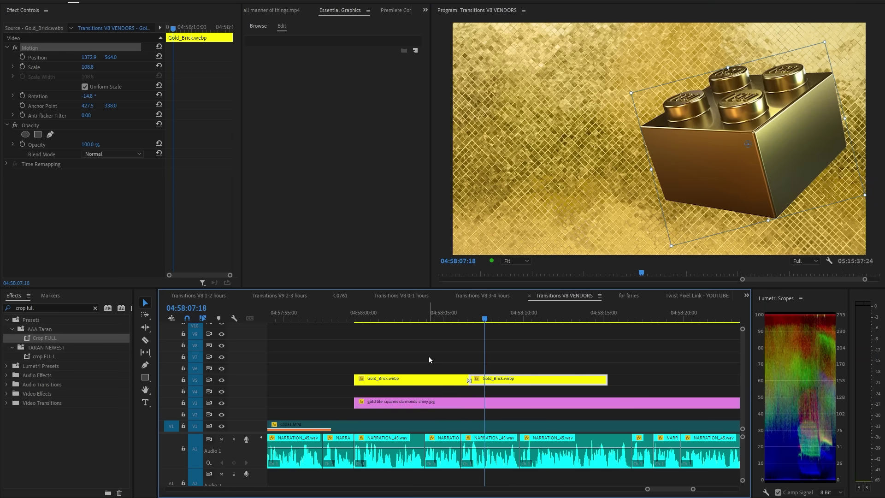
{"action": "key", "text": "shift+7"}
{"action": "type", "text": "motion tween"}
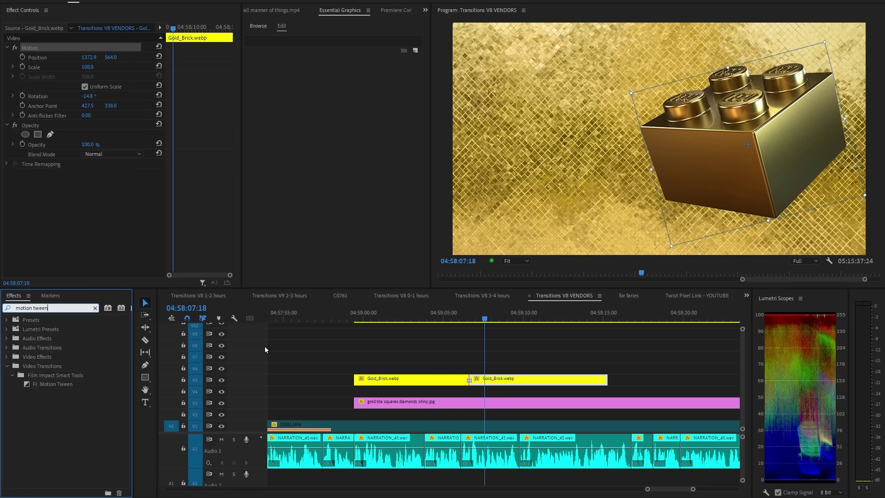
- Place FI: Motion Tween on the Gold_Brick cut, move the brick up-left, and lengthen it
{"action": "left_click_drag", "start_coordinate": [469, 381], "coordinate": [469, 380]}
{"action": "key", "text": "="}
{"action": "key", "text": "shift+k"}
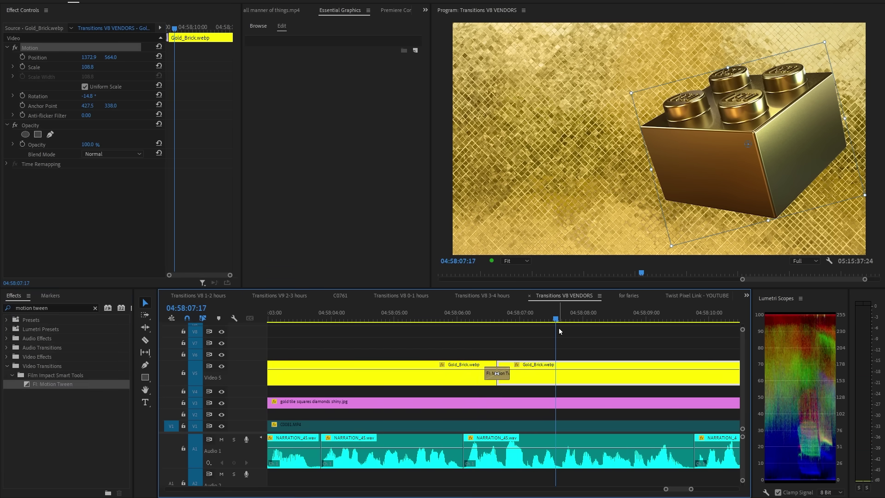
{"action": "left_click_drag", "start_coordinate": [518, 324], "coordinate": [538, 325]}
{"action": "left_click_drag", "start_coordinate": [784, 179], "coordinate": [699, 152]}
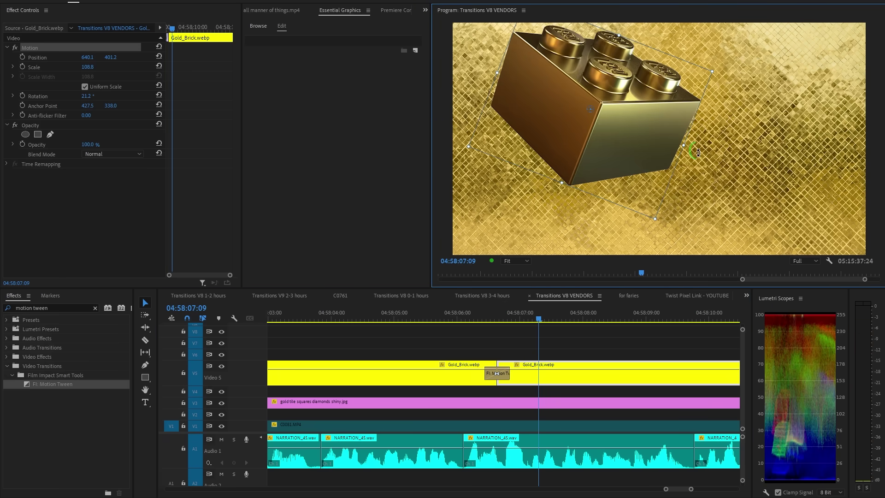
{"action": "left_click_drag", "start_coordinate": [507, 375], "coordinate": [538, 370]}
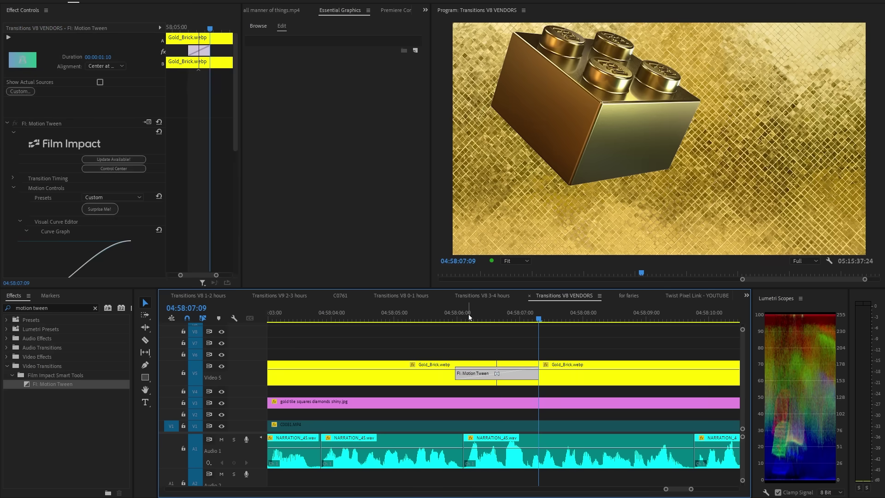
- Set the Motion Tween easing Type to Overshoot and Rotations Z to 1
{"action": "left_click", "coordinate": [439, 316]}
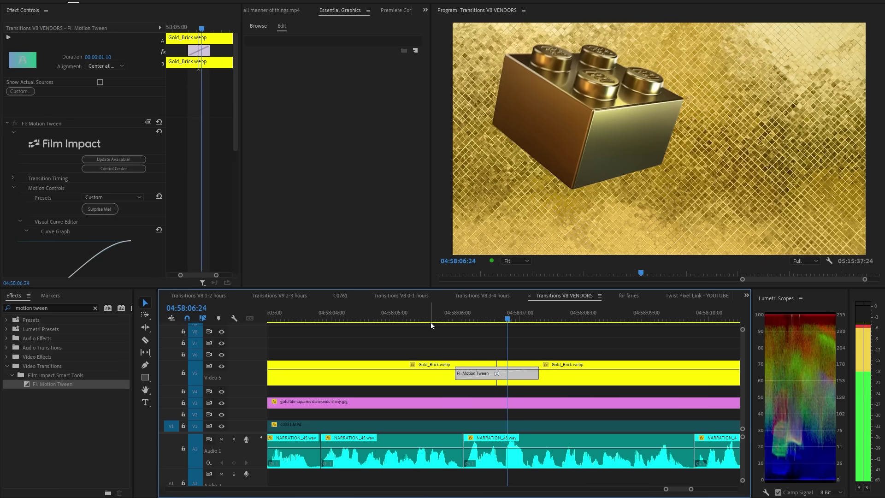
{"action": "scroll", "coordinate": [214, 183], "scroll_direction": "down", "scroll_amount": 1}
{"action": "scroll", "coordinate": [214, 187], "scroll_direction": "down", "scroll_amount": 15}
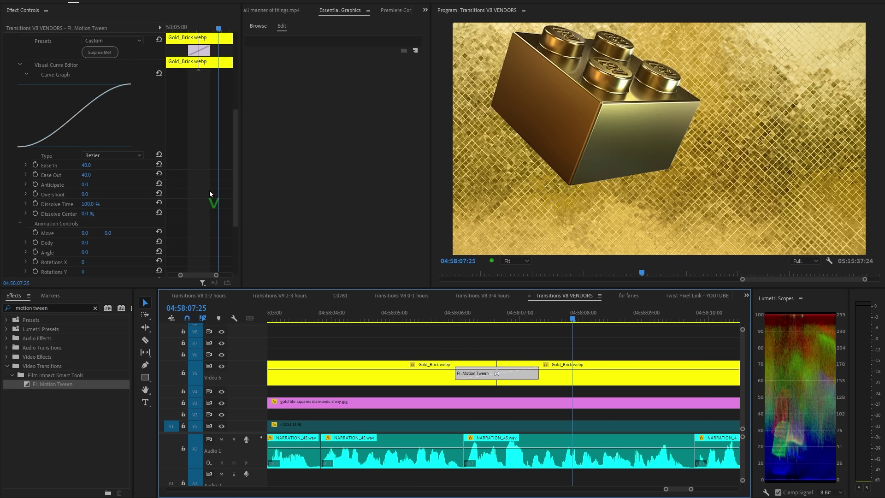
{"action": "left_click", "coordinate": [114, 157]}
{"action": "left_click", "coordinate": [114, 174]}
{"action": "left_click", "coordinate": [441, 316]}
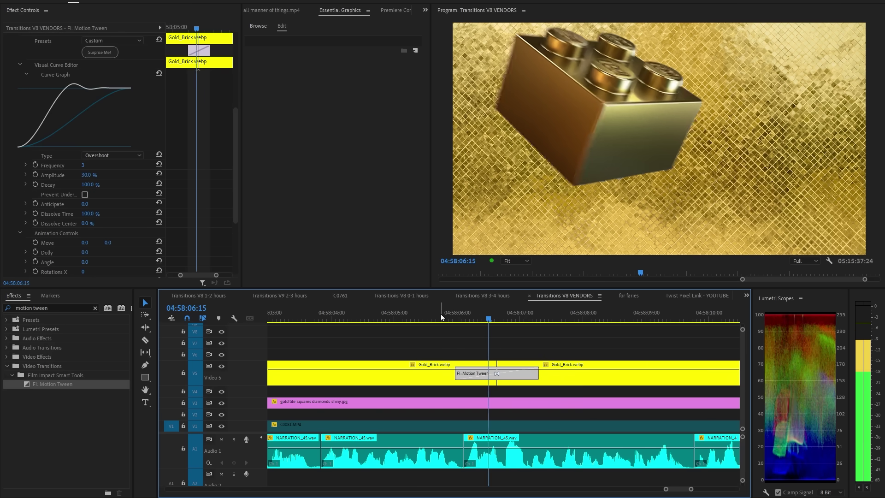
{"action": "scroll", "coordinate": [90, 228], "scroll_direction": "down", "scroll_amount": 7}
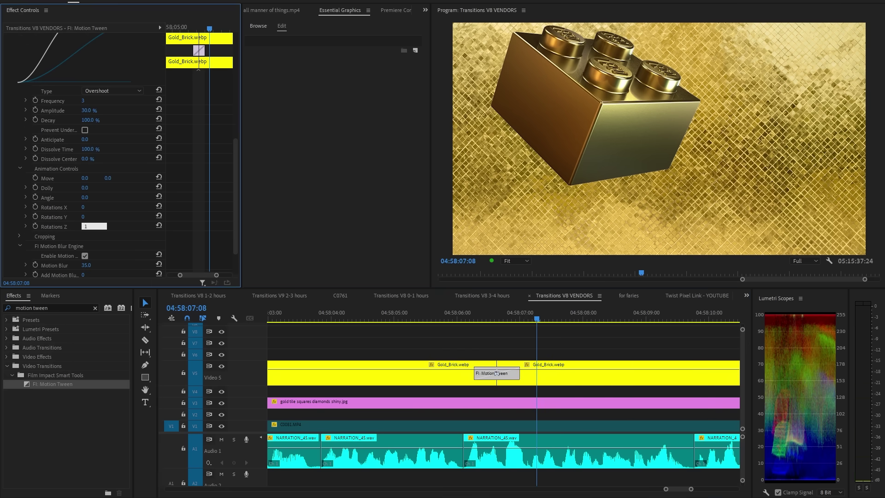
{"action": "left_click", "coordinate": [427, 318]}
{"action": "key", "text": "space"}
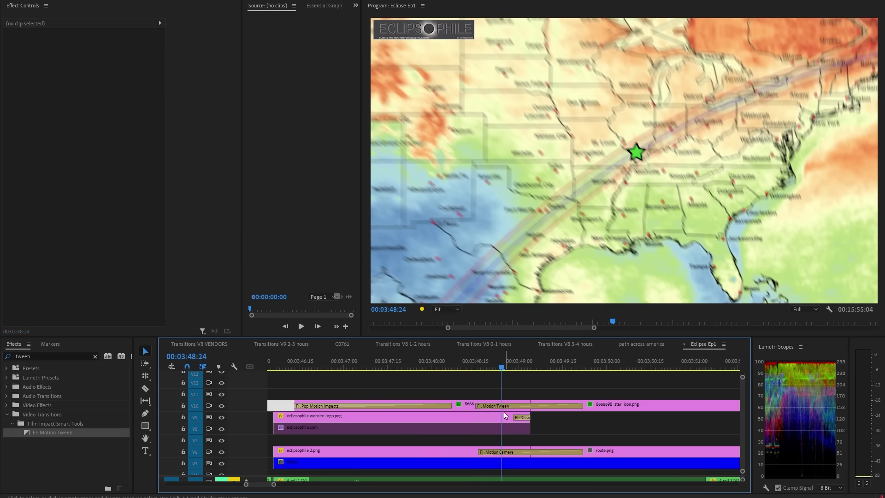
- Inspect the Eclipse Ep1 Motion Tween transition and star icon clip settings at the star frame
{"action": "left_click", "coordinate": [497, 407]}
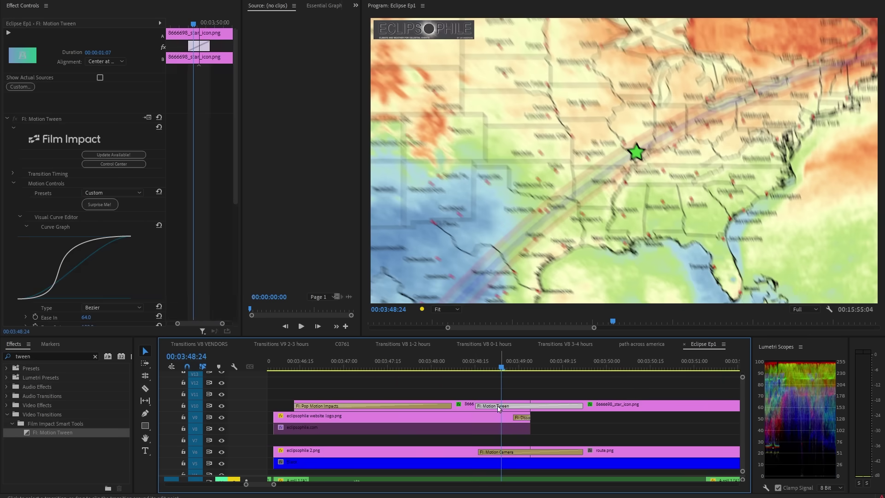
{"action": "left_click", "coordinate": [467, 408]}
{"action": "left_click", "coordinate": [464, 367]}
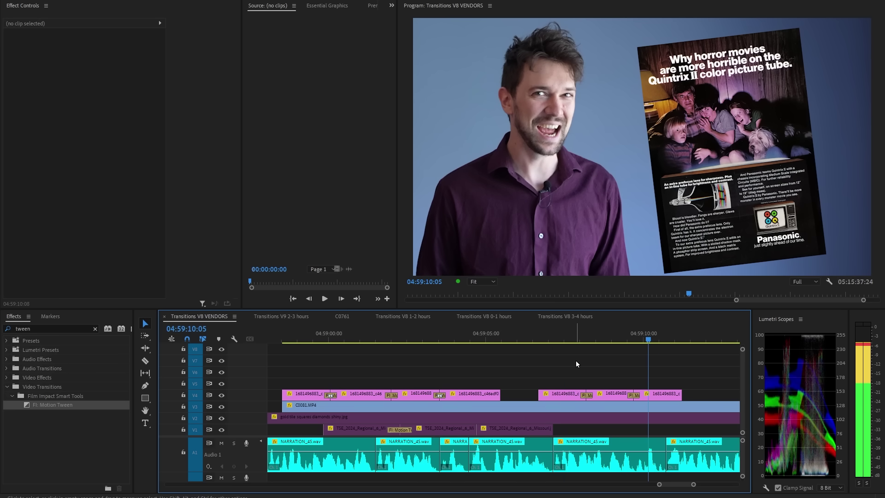
- Change the Panasonic ad transition's Blend Type from Dissolve to Composite
{"action": "mouse_move", "coordinate": [654, 341]}
{"action": "left_mouse_down"}
{"action": "mouse_move", "coordinate": [626, 346]}
{"action": "mouse_move", "coordinate": [638, 346]}
{"action": "left_mouse_up"}
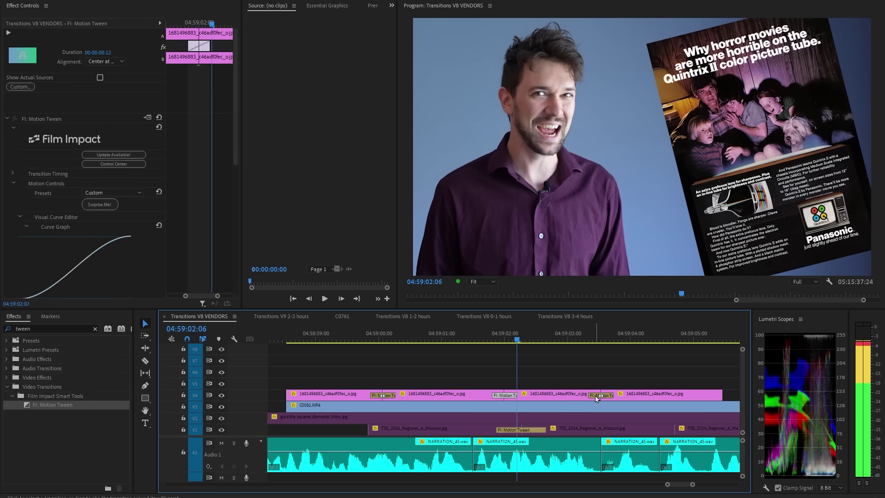
{"action": "key", "text": "space"}
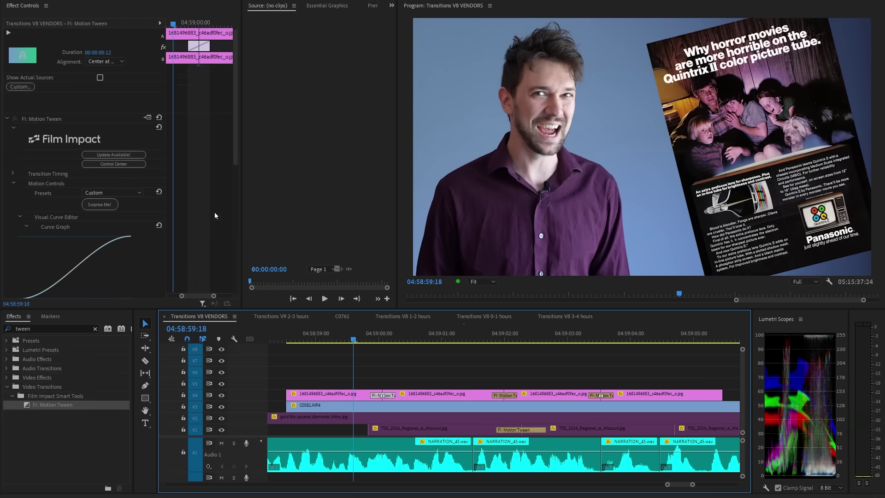
{"action": "scroll", "coordinate": [214, 212], "scroll_direction": "down", "scroll_amount": 10}
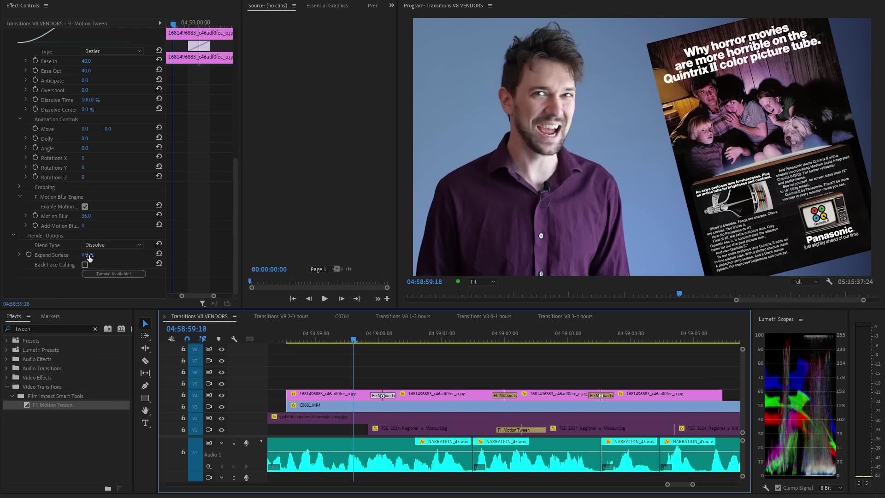
{"action": "left_click", "coordinate": [15, 236]}
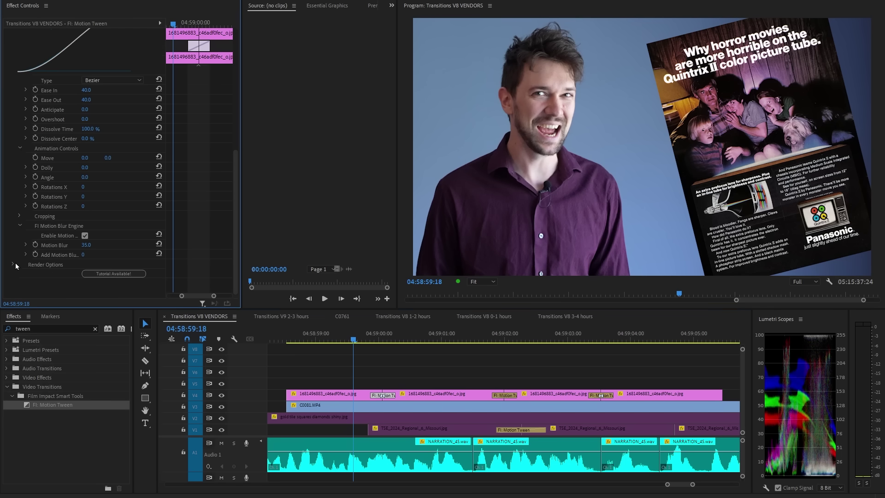
{"action": "left_click", "coordinate": [123, 275]}
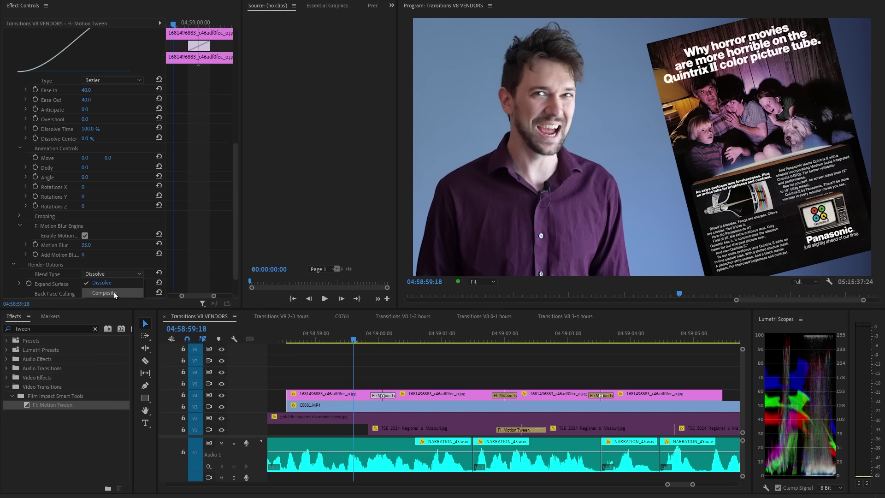
{"action": "left_click", "coordinate": [115, 292]}
- Play back and scrub the ad's tilt transition with Composite blending
{"action": "key", "text": "space"}
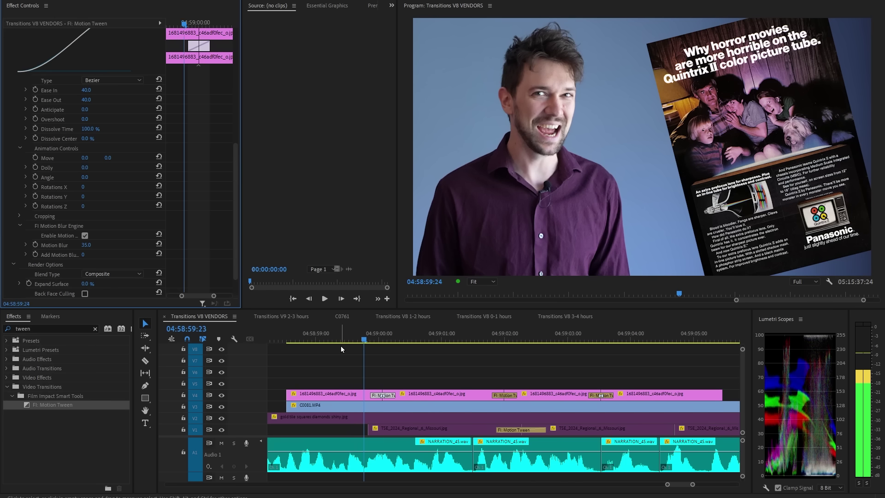
{"action": "left_click", "coordinate": [371, 340]}
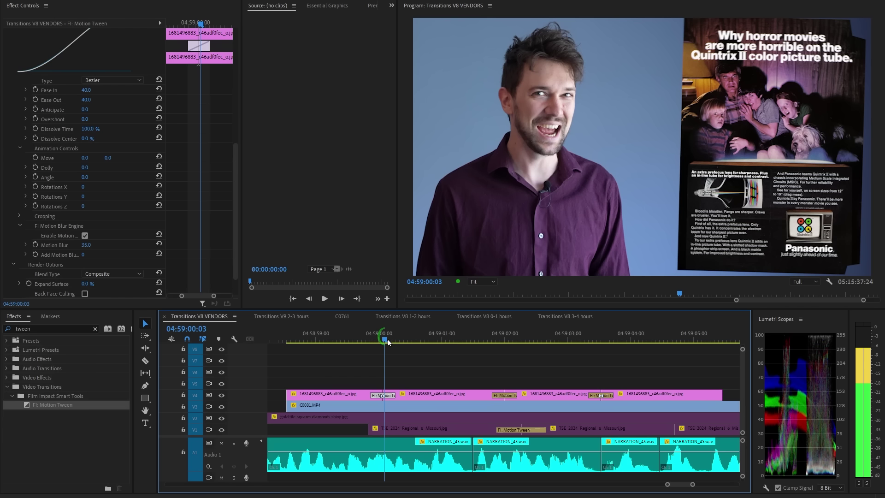
{"action": "mouse_move", "coordinate": [389, 342]}
{"action": "left_mouse_down"}
{"action": "mouse_move", "coordinate": [368, 341]}
{"action": "mouse_move", "coordinate": [378, 349]}
{"action": "mouse_move", "coordinate": [405, 345]}
{"action": "mouse_move", "coordinate": [366, 346]}
{"action": "mouse_move", "coordinate": [386, 348]}
{"action": "left_mouse_up"}
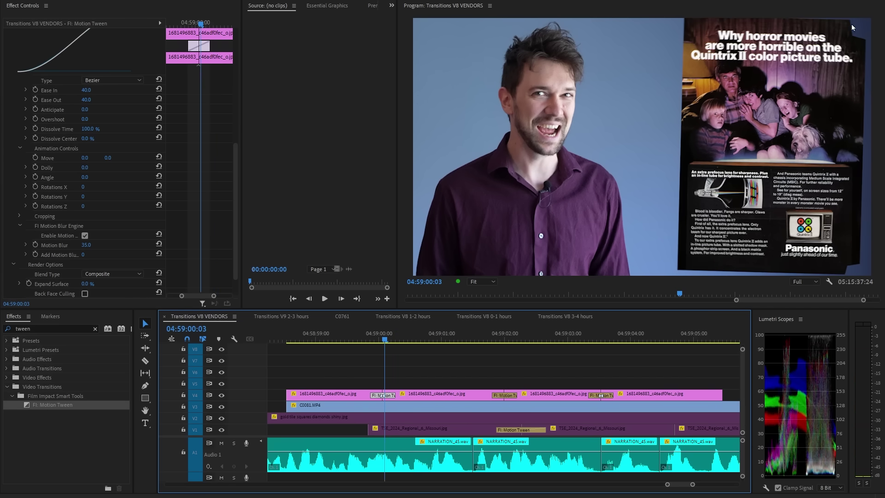
{"action": "key", "text": "space"}
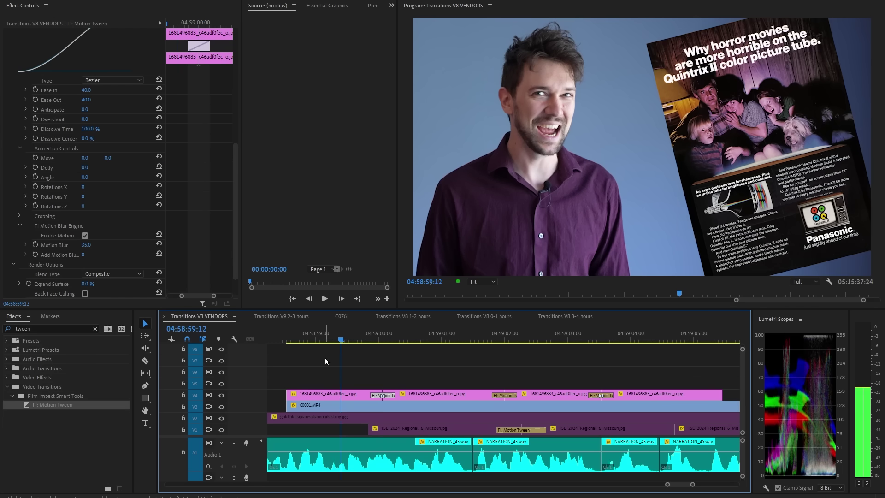
{"action": "left_click", "coordinate": [520, 372]}
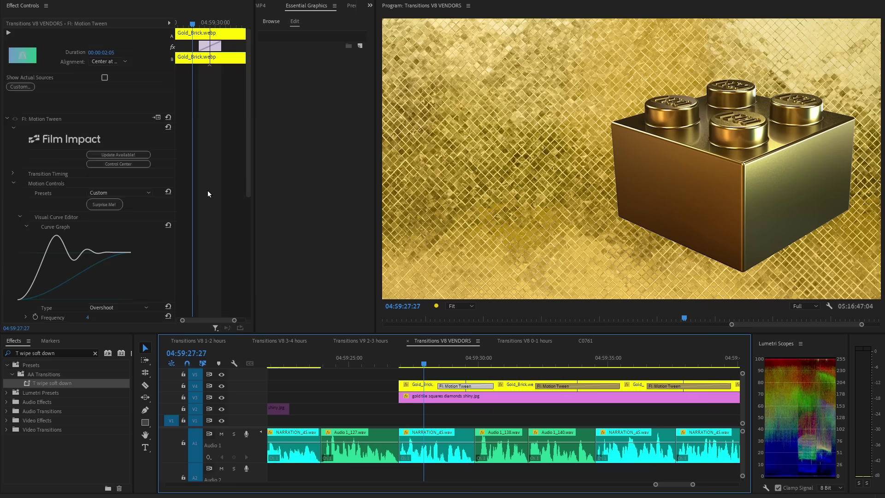
{"action": "scroll", "coordinate": [208, 191], "scroll_direction": "down", "scroll_amount": 5}
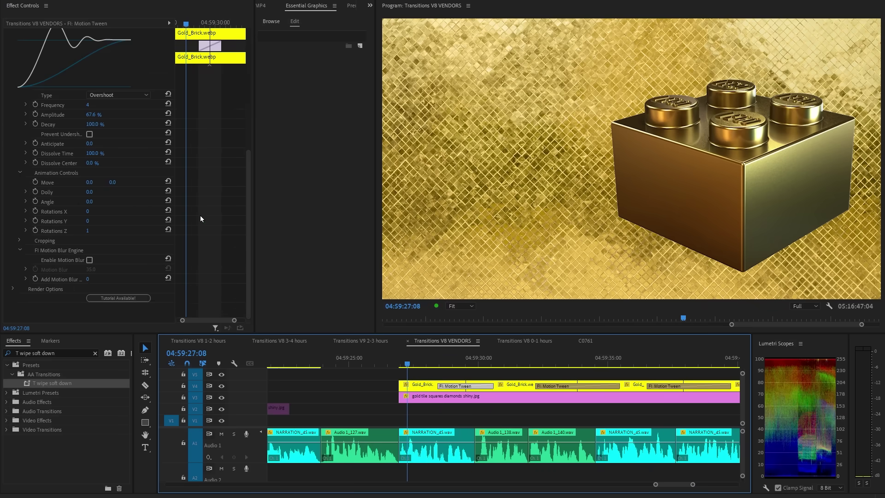
{"action": "scroll", "coordinate": [200, 215], "scroll_direction": "up", "scroll_amount": 5}
{"action": "scroll", "coordinate": [201, 237], "scroll_direction": "down", "scroll_amount": 1}
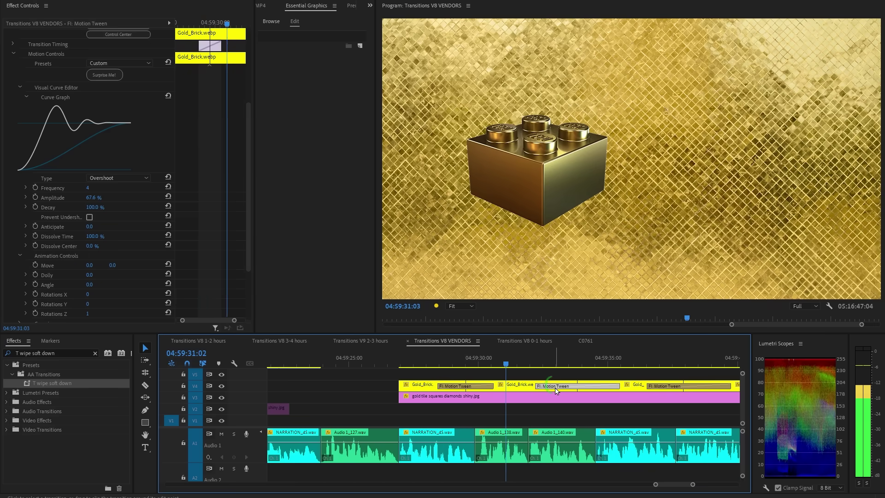
{"action": "scroll", "coordinate": [210, 198], "scroll_direction": "up", "scroll_amount": 1}
{"action": "scroll", "coordinate": [208, 202], "scroll_direction": "down", "scroll_amount": 2}
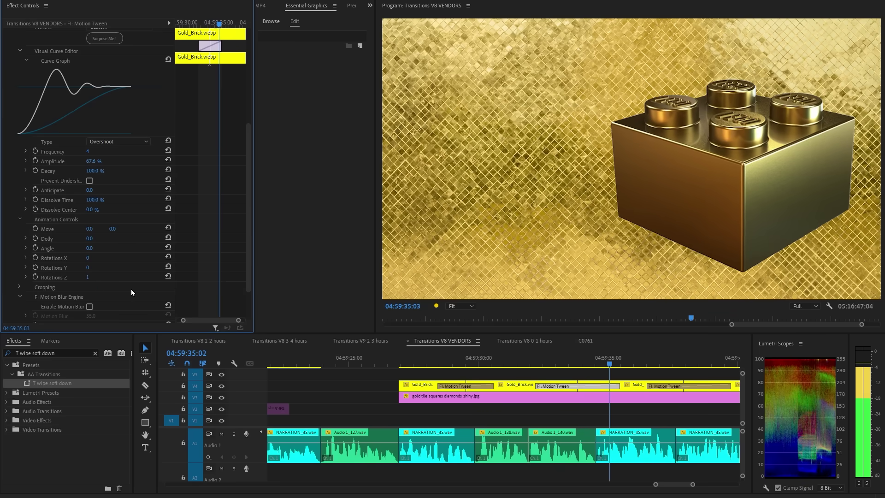
{"action": "scroll", "coordinate": [131, 277], "scroll_direction": "up", "scroll_amount": 3}
{"action": "scroll", "coordinate": [213, 216], "scroll_direction": "down", "scroll_amount": 3}
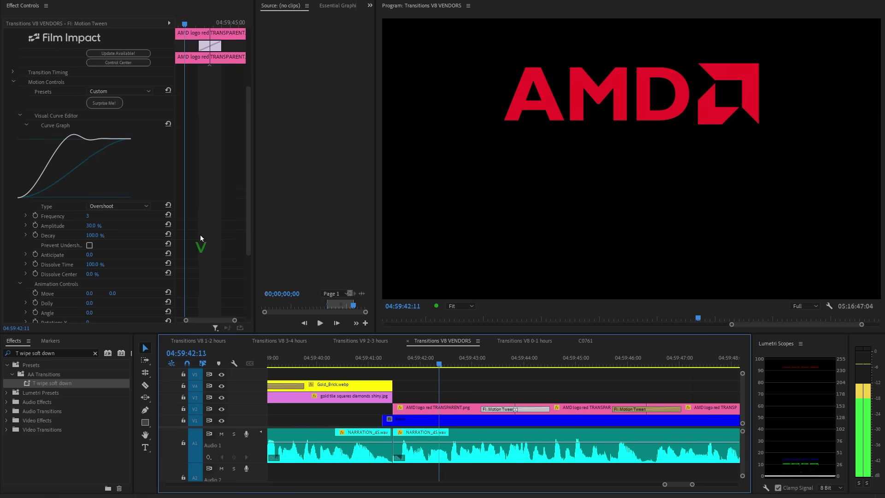
{"action": "scroll", "coordinate": [204, 231], "scroll_direction": "down", "scroll_amount": 2}
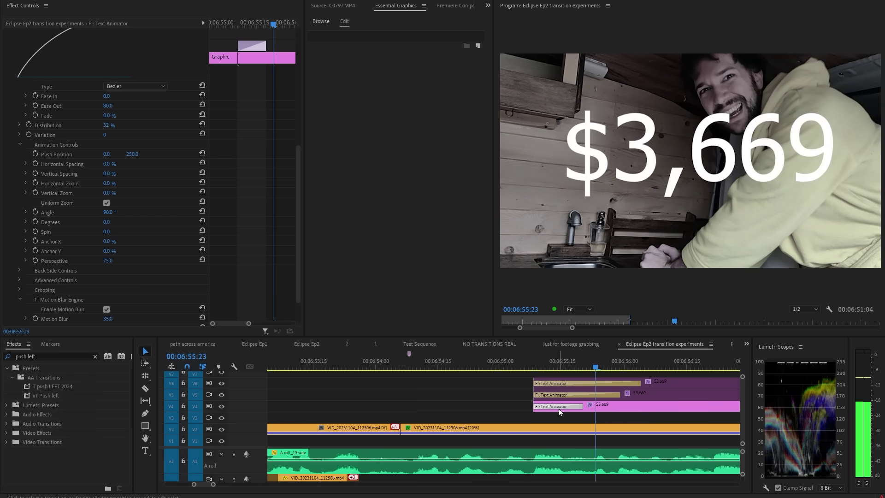
- Select the stacked $3,669 title clips, show V5 and V6 Text Animator settings, and replay
{"action": "left_click_drag", "start_coordinate": [631, 418], "coordinate": [627, 398]}
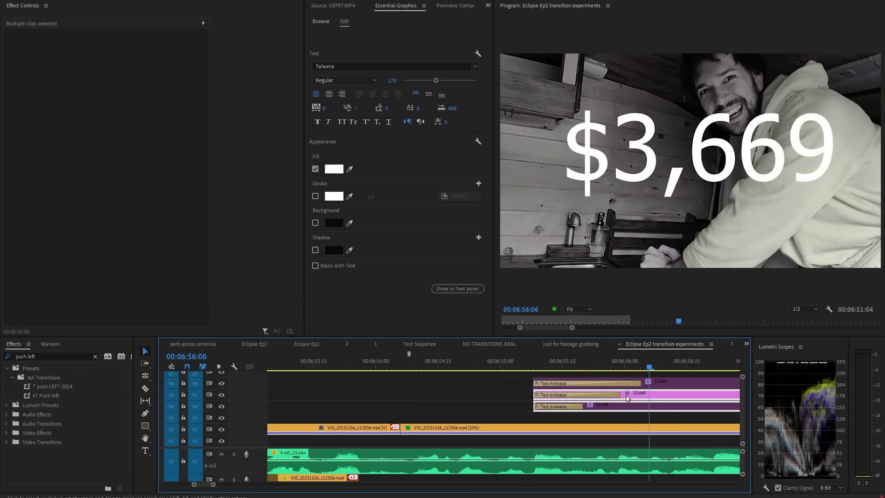
{"action": "left_click", "coordinate": [613, 399]}
{"action": "key", "text": "Up"}
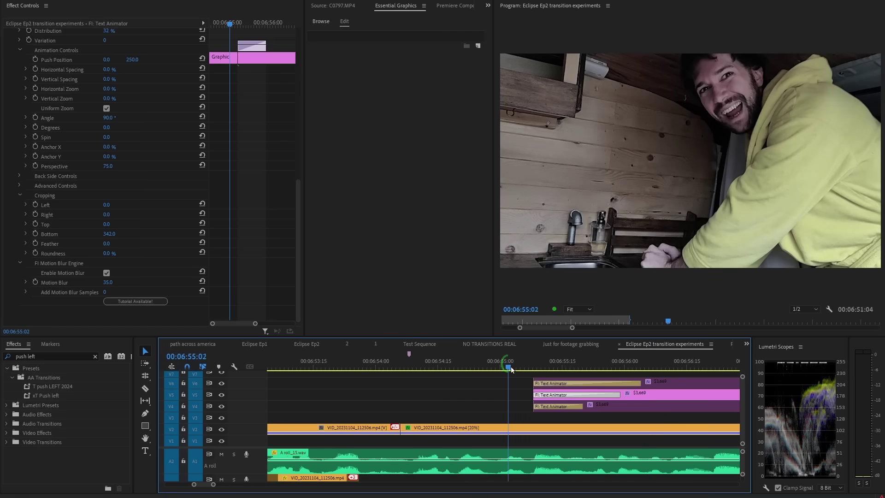
{"action": "left_click", "coordinate": [586, 383]}
{"action": "key", "text": "Up"}
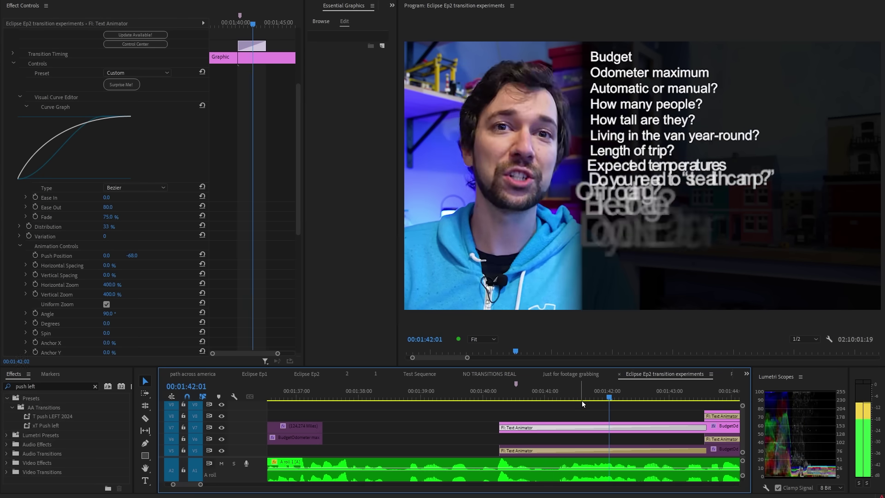
- Set Push Position to 156, Angle to 102°, and Object Type to Letter
{"action": "scroll", "coordinate": [254, 187], "scroll_direction": "down", "scroll_amount": 4}
{"action": "left_click_drag", "start_coordinate": [106, 172], "coordinate": [104, 172]}
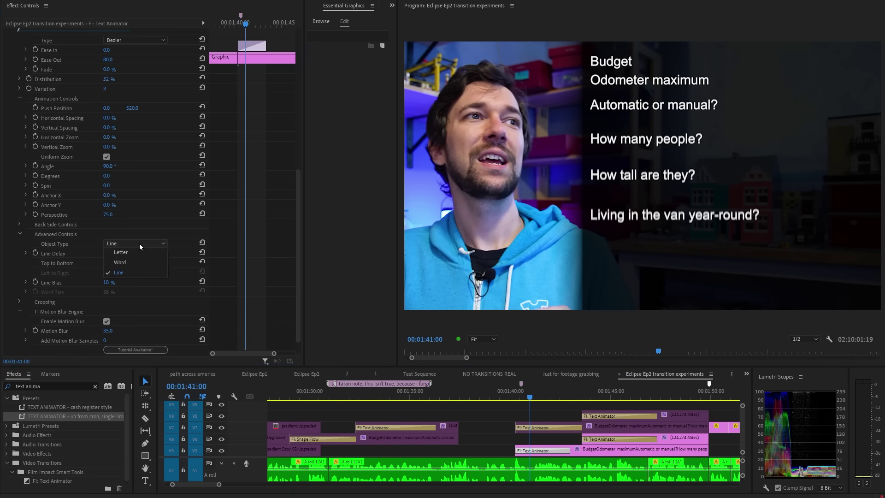
{"action": "left_click", "coordinate": [140, 245]}
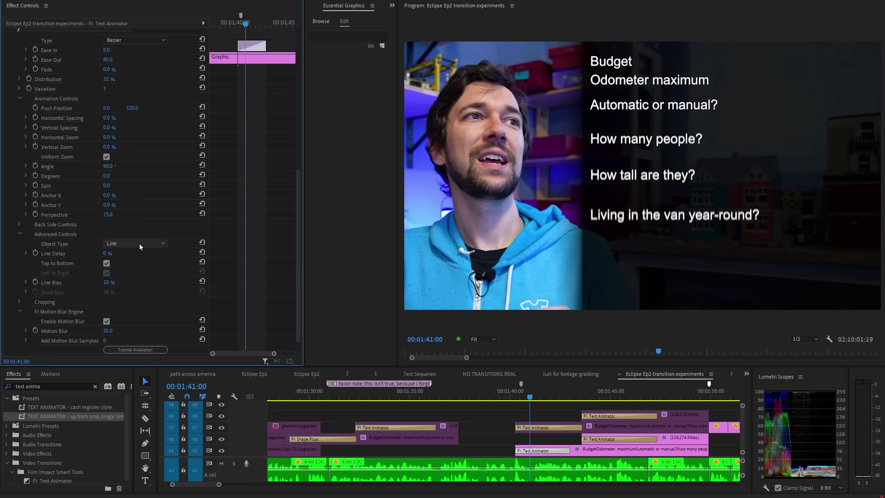
{"action": "scroll", "coordinate": [139, 243], "scroll_direction": "down", "scroll_amount": 1}
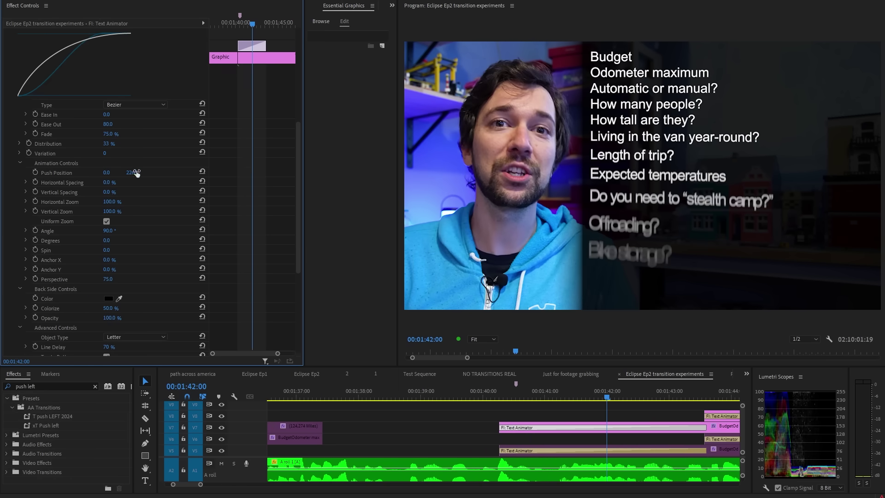
{"action": "left_click_drag", "start_coordinate": [103, 231], "coordinate": [106, 222]}
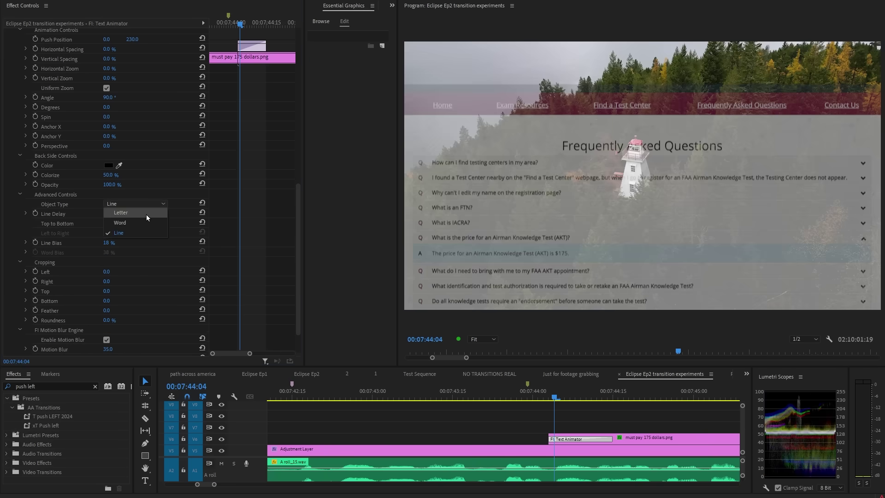
{"action": "left_click", "coordinate": [147, 213]}
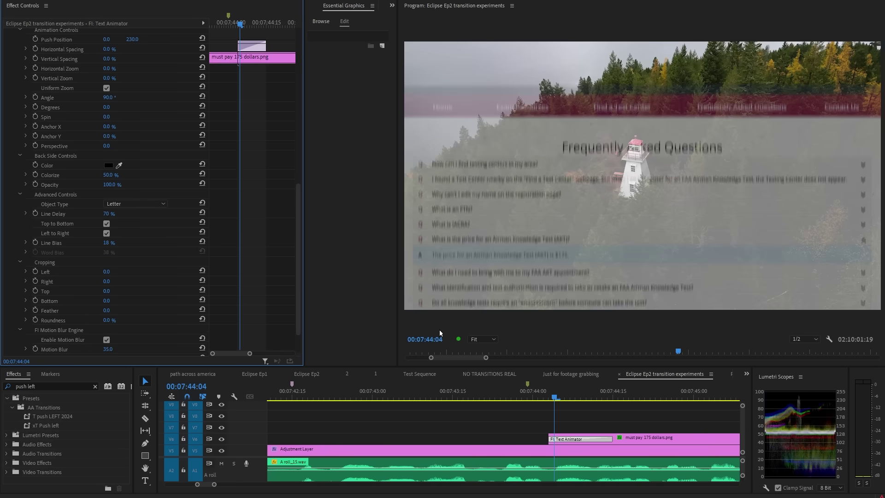
- Preview the question list's new letter-by-letter animation on the timeline
{"action": "left_click_drag", "start_coordinate": [556, 399], "coordinate": [574, 405]}
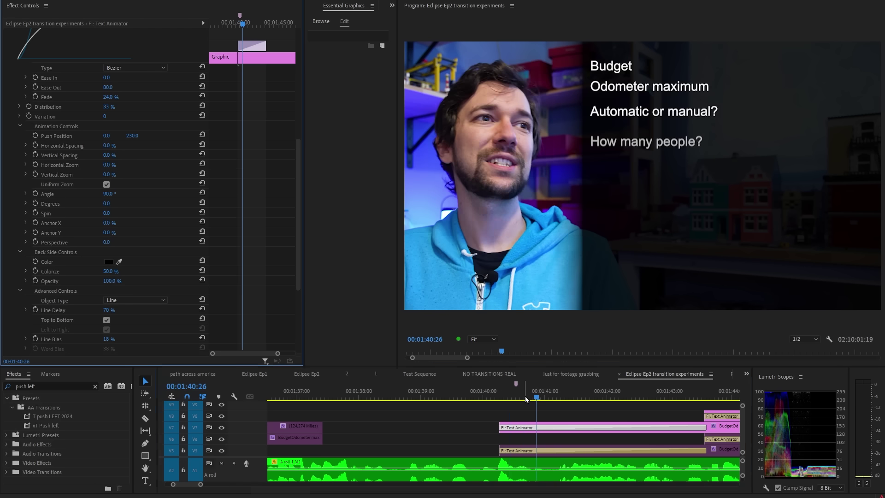
{"action": "left_click", "coordinate": [524, 399]}
{"action": "key", "text": "space"}
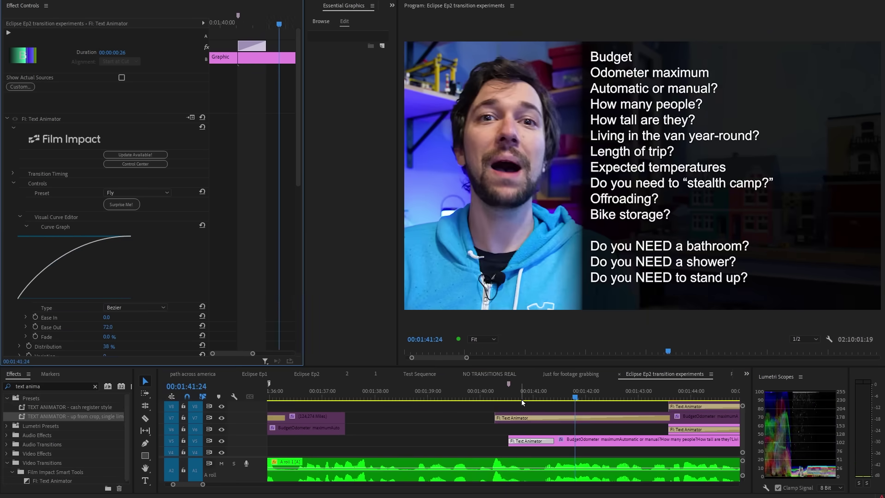
- Try Scale Right Random, Squeeze Up Random and Squeeze Down presets on the question list, replaying each
{"action": "left_click", "coordinate": [511, 400]}
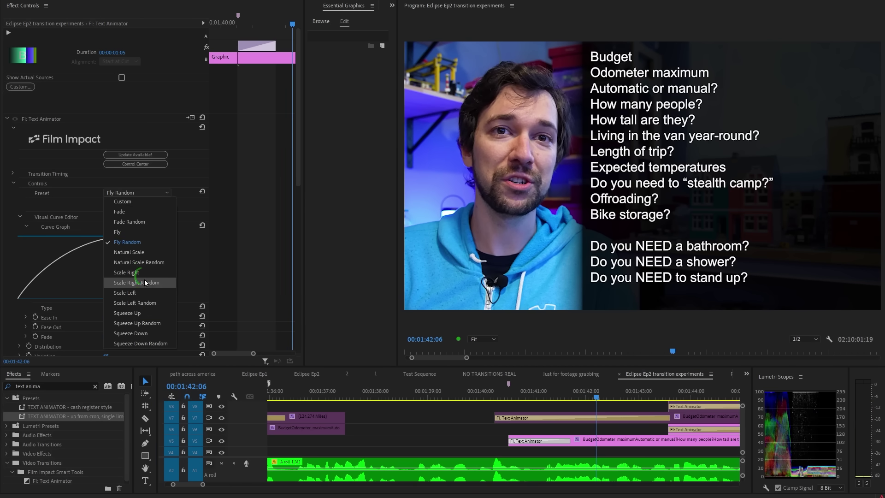
{"action": "left_click", "coordinate": [490, 395]}
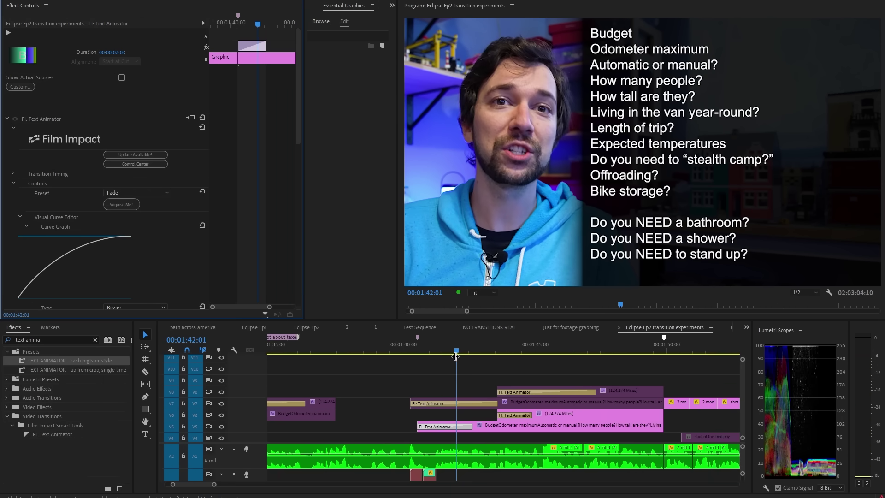
{"action": "left_click", "coordinate": [418, 351]}
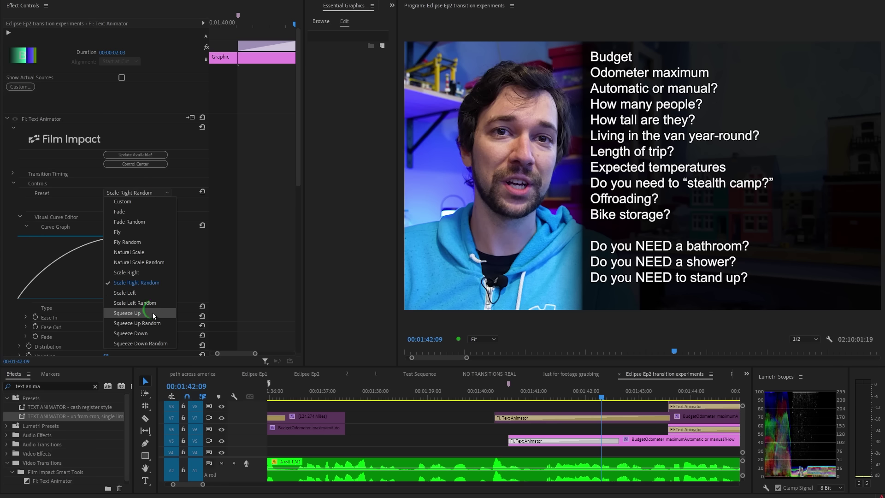
{"action": "left_click", "coordinate": [494, 397]}
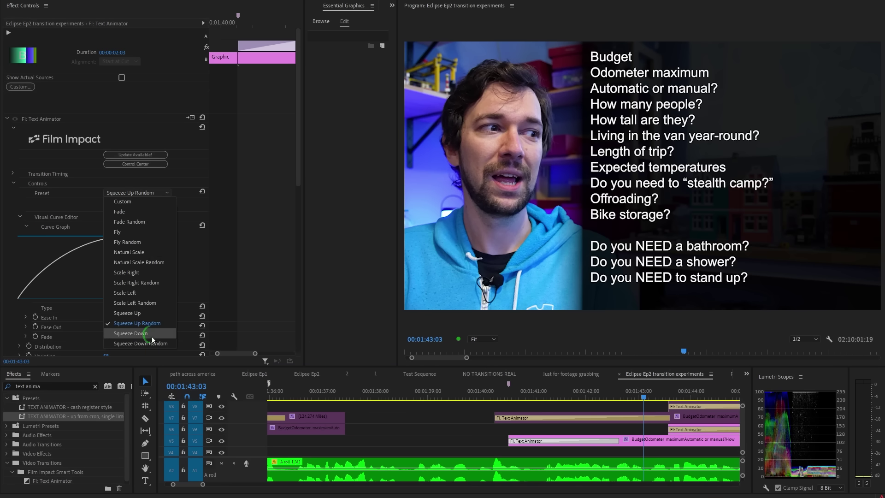
{"action": "left_click", "coordinate": [505, 387]}
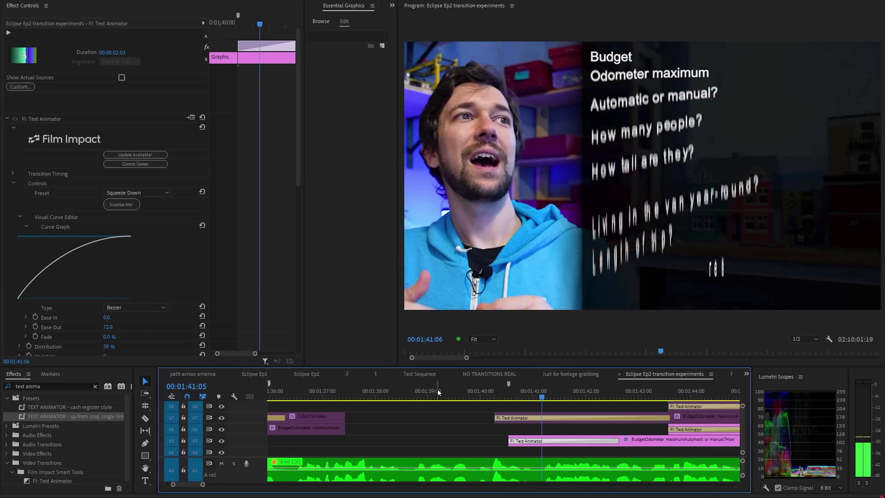
{"action": "key", "text": "minus"}
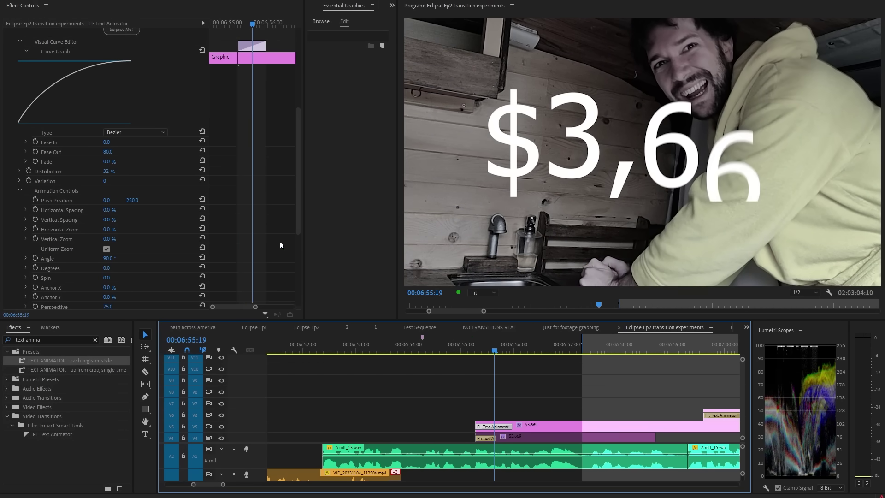
- Review the $3,669 title's Cropping and FI Motion Blur Engine settings and replay its animation
{"action": "scroll", "coordinate": [280, 244], "scroll_direction": "down", "scroll_amount": 5}
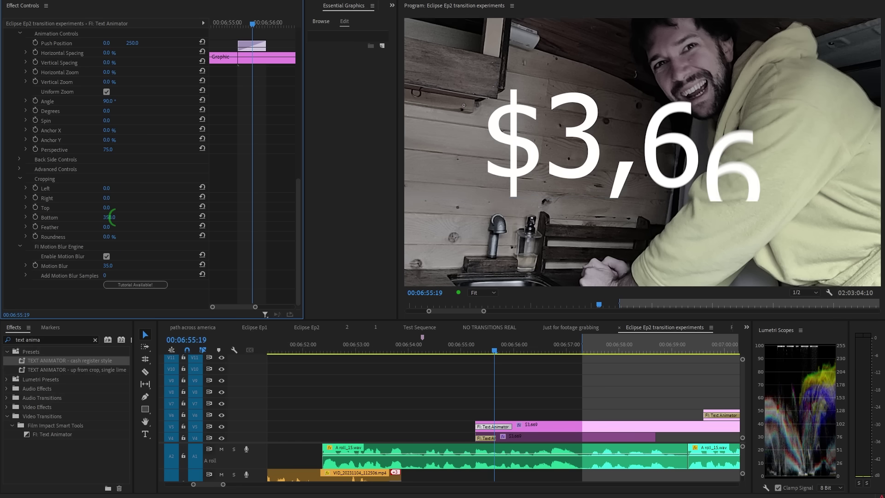
{"action": "left_click", "coordinate": [468, 353]}
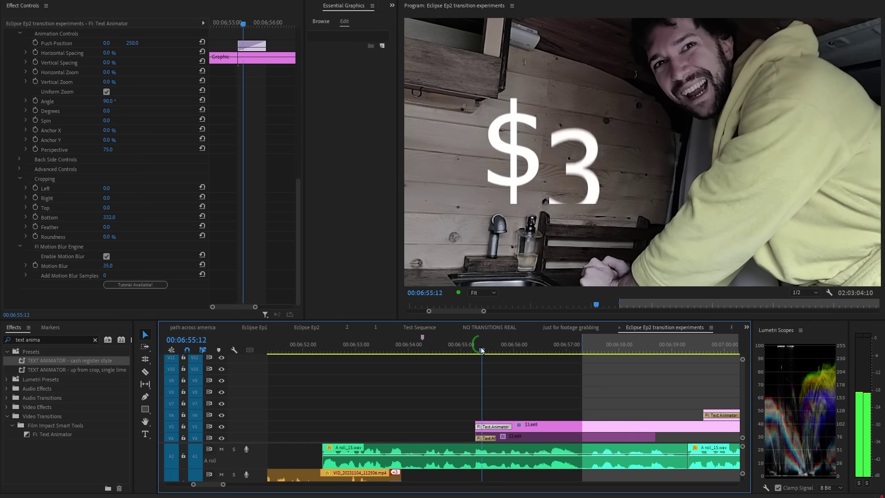
{"action": "left_click", "coordinate": [469, 353]}
{"action": "left_click", "coordinate": [468, 353]}
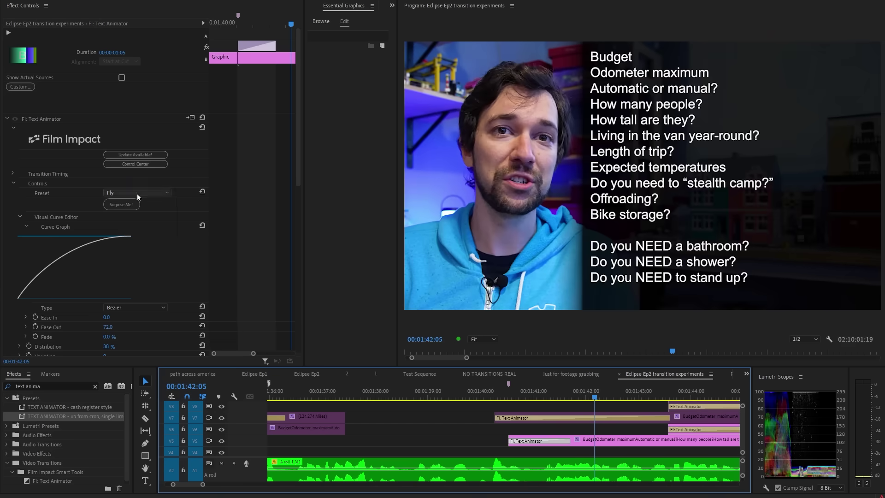
- Switch the question list's Text Animator preset to Fly Random and replay it
{"action": "left_click", "coordinate": [496, 396]}
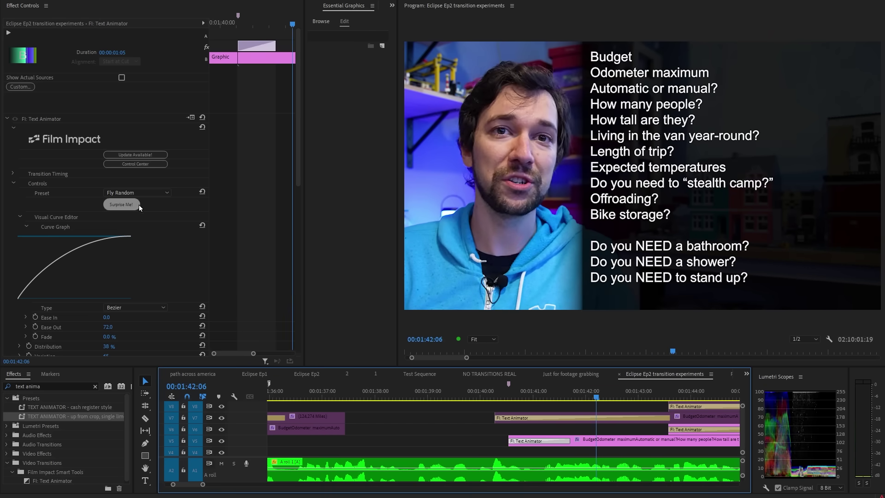
{"action": "left_click", "coordinate": [151, 191]}
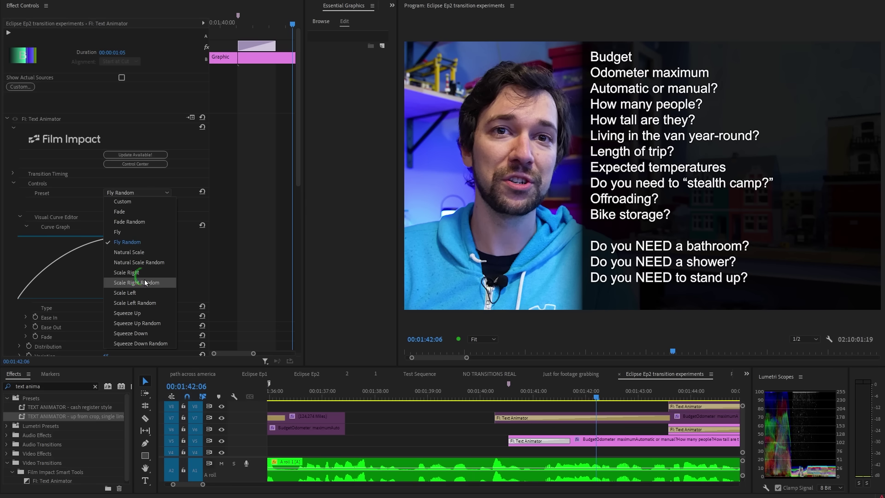
{"action": "left_click", "coordinate": [491, 391]}
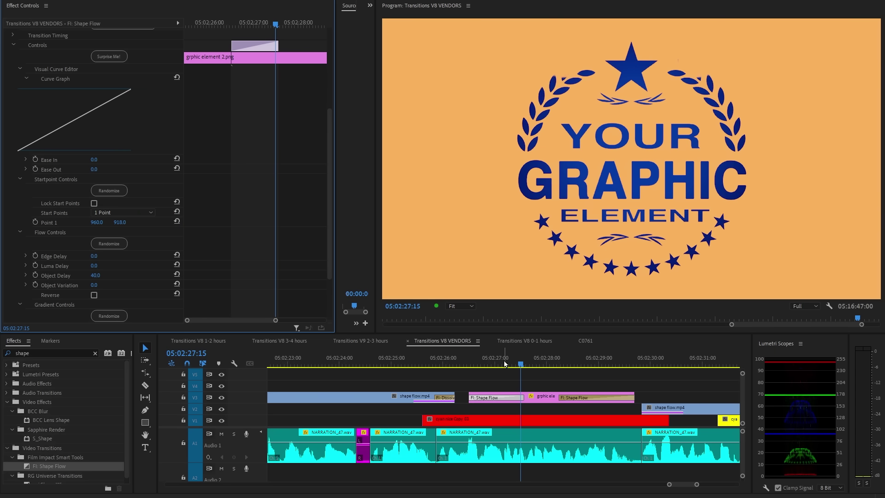
- Replay the Shape Flow logo transitions and inspect the second transition's settings
{"action": "left_click", "coordinate": [471, 364]}
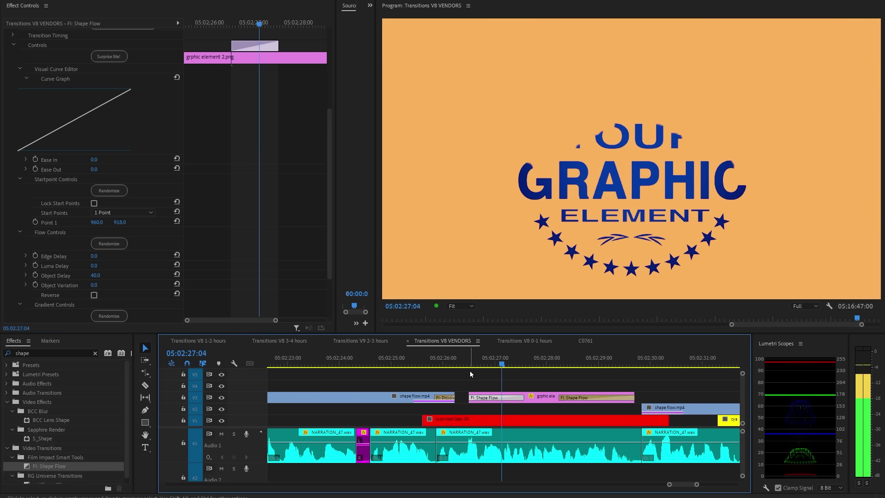
{"action": "left_click", "coordinate": [585, 364]}
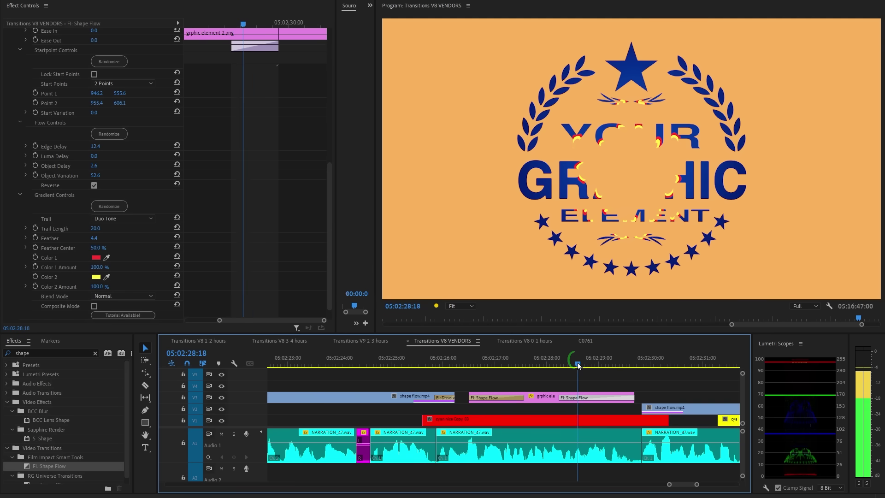
{"action": "left_click_drag", "start_coordinate": [577, 367], "coordinate": [566, 360]}
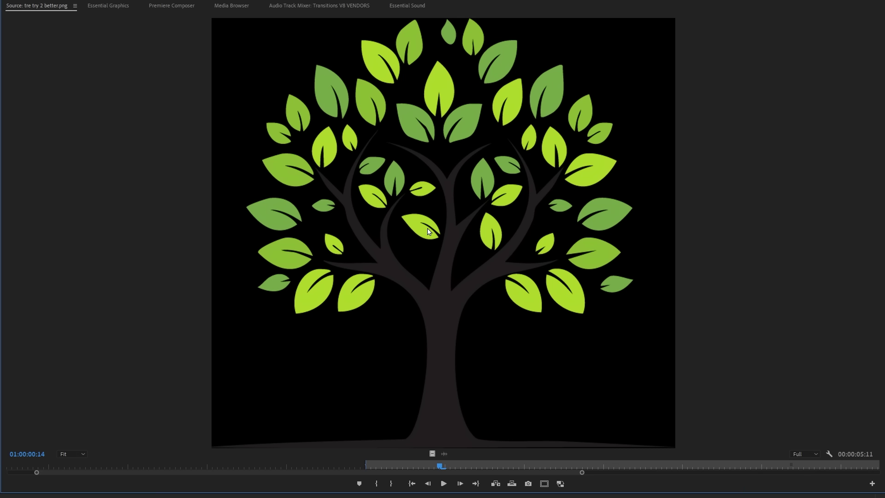
{"action": "key", "text": "grave"}
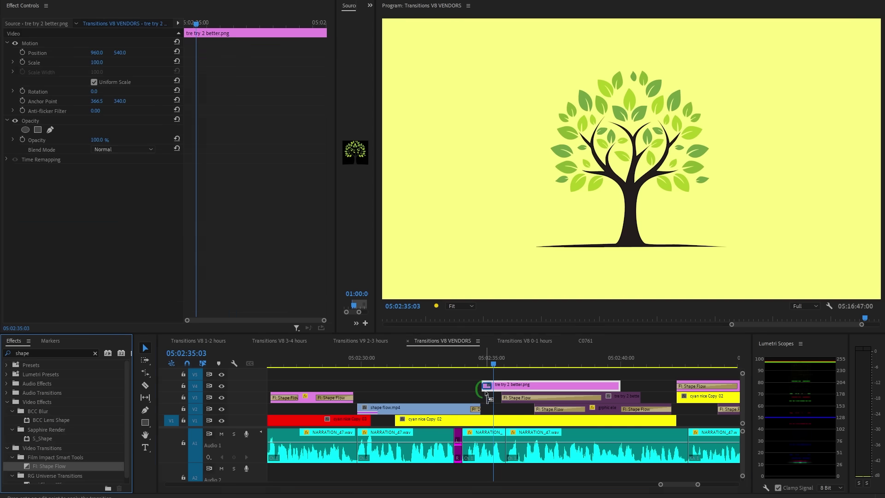
- Select the V4 Shape Flow transition and drag its Point 1 X value lower
{"action": "left_click", "coordinate": [501, 362]}
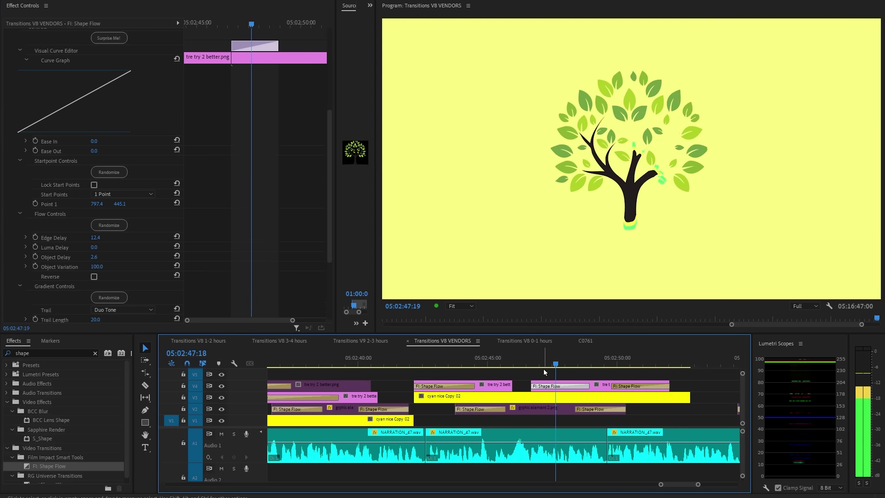
{"action": "left_click", "coordinate": [618, 388]}
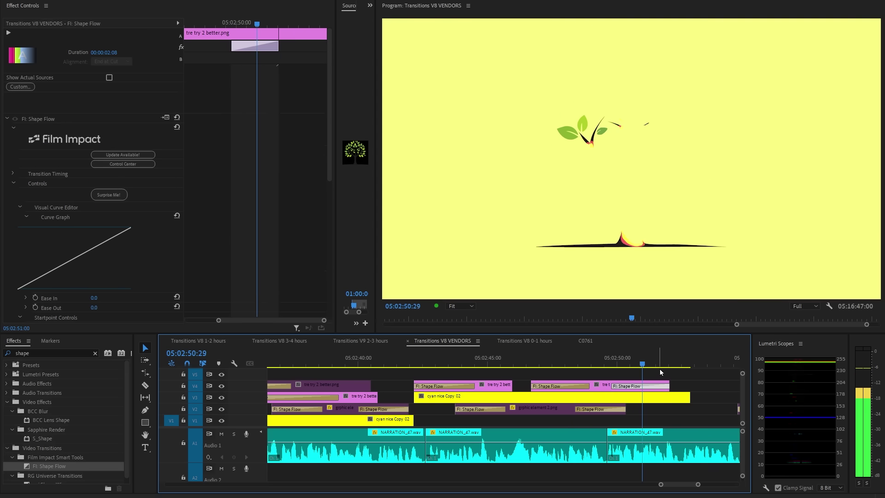
{"action": "key", "text": "minus"}
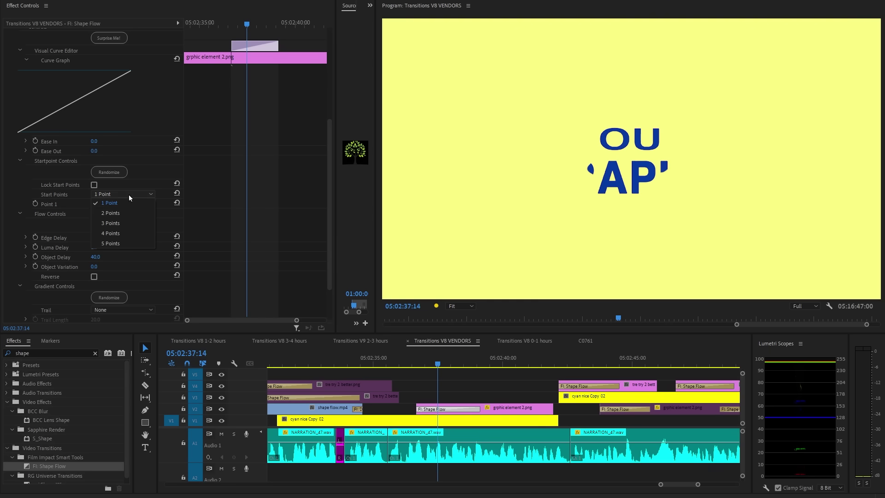
{"action": "left_click_drag", "start_coordinate": [100, 207], "coordinate": [101, 204]}
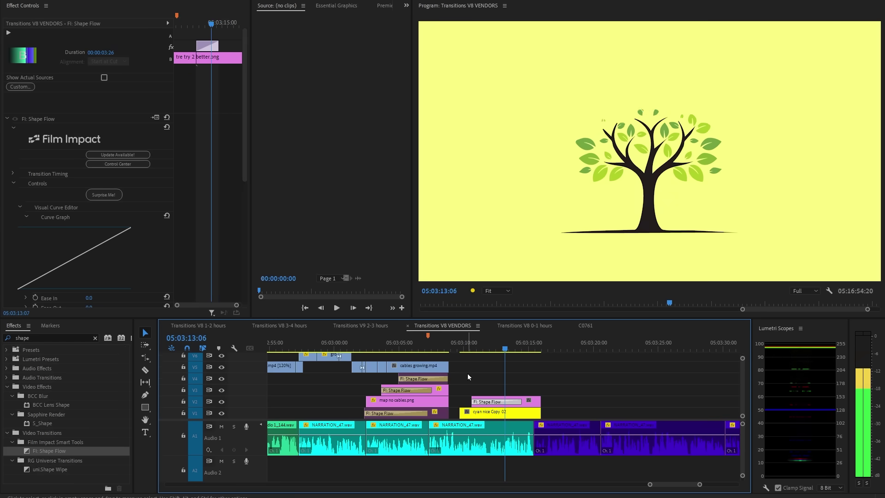
- Open the Shape Flow tutorial 'How to Animate Your Logo Example 04' and play its video
{"action": "scroll", "coordinate": [203, 175], "scroll_direction": "down", "scroll_amount": 5}
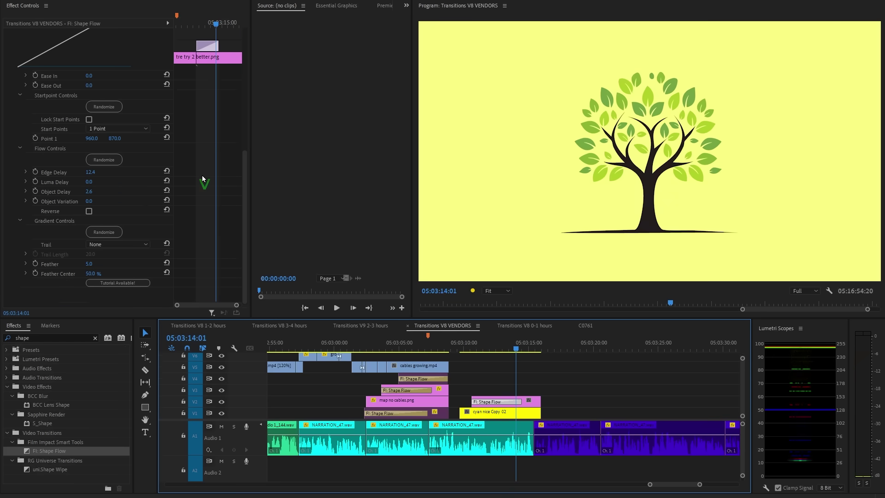
{"action": "left_click", "coordinate": [135, 283]}
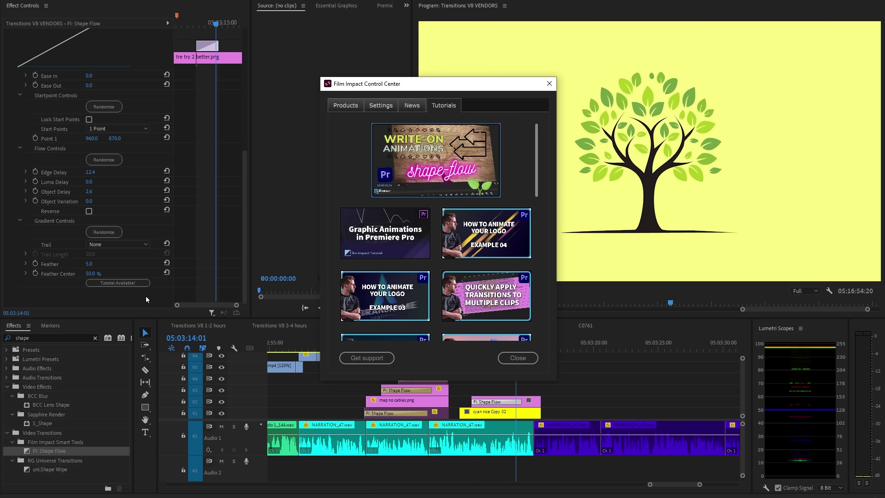
{"action": "left_click", "coordinate": [491, 247]}
{"action": "scroll", "coordinate": [424, 453], "scroll_direction": "down", "scroll_amount": 10}
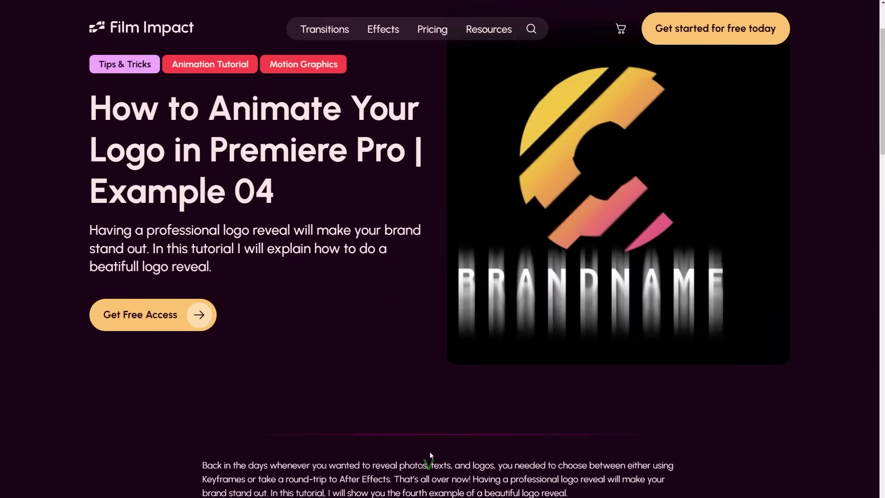
{"action": "left_click", "coordinate": [447, 262]}
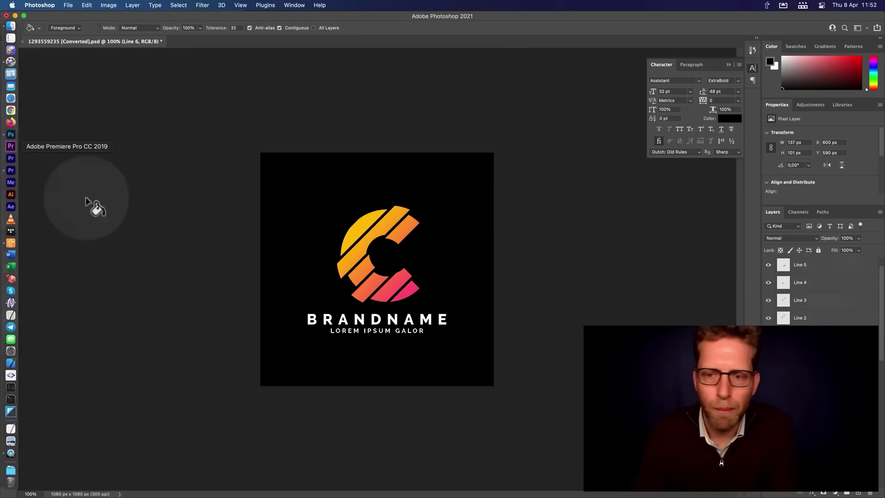
- Apply Spring Motion Impacts to the V26–V31 line clips, staggered +1 frame each, then cue up the flip transition
{"action": "scroll", "coordinate": [845, 316], "scroll_direction": "up", "scroll_amount": 1}
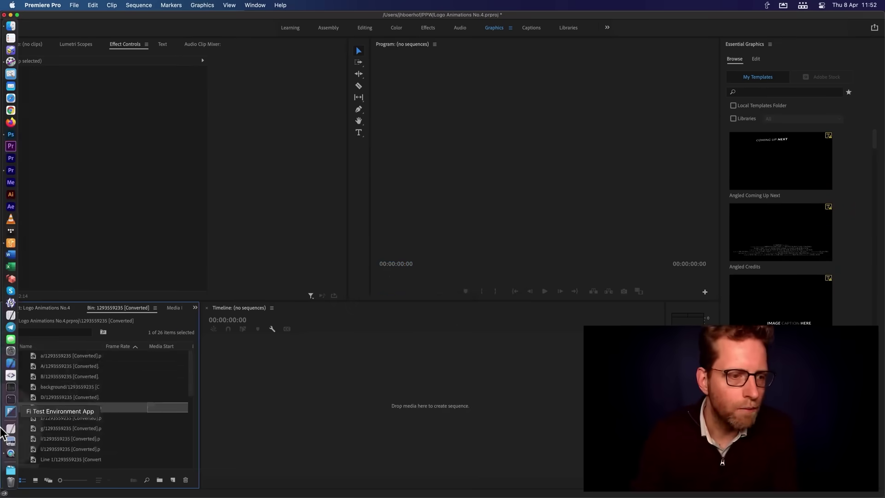
{"action": "key", "text": "grave"}
{"action": "key", "text": "grave"}
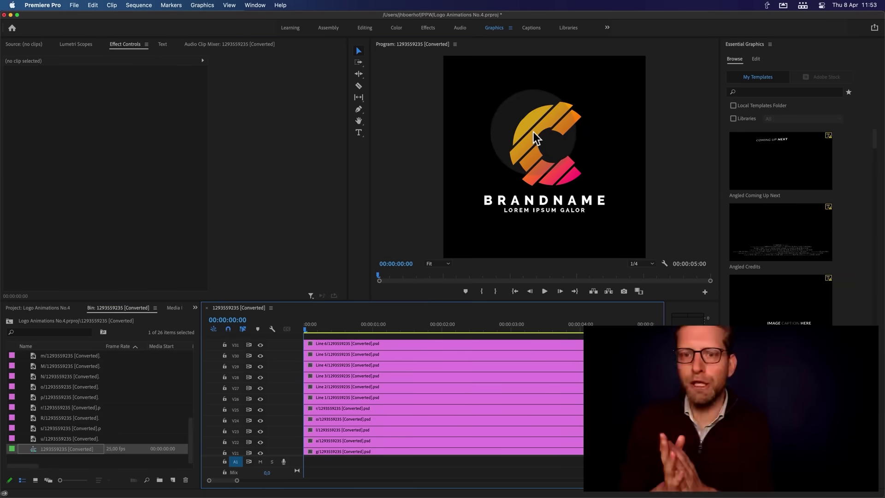
{"action": "left_click", "coordinate": [195, 308]}
{"action": "left_click", "coordinate": [217, 370]}
{"action": "left_click_drag", "start_coordinate": [40, 443], "coordinate": [306, 326]}
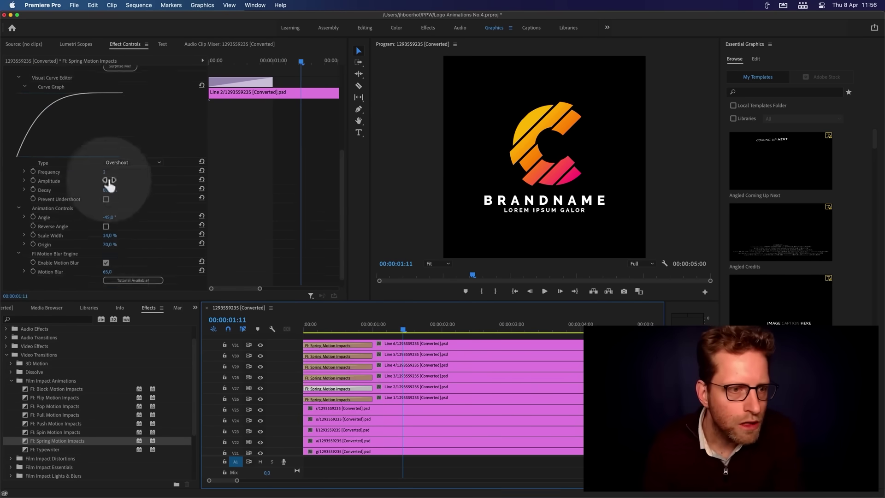
{"action": "scroll", "coordinate": [109, 184], "scroll_direction": "up", "scroll_amount": 5}
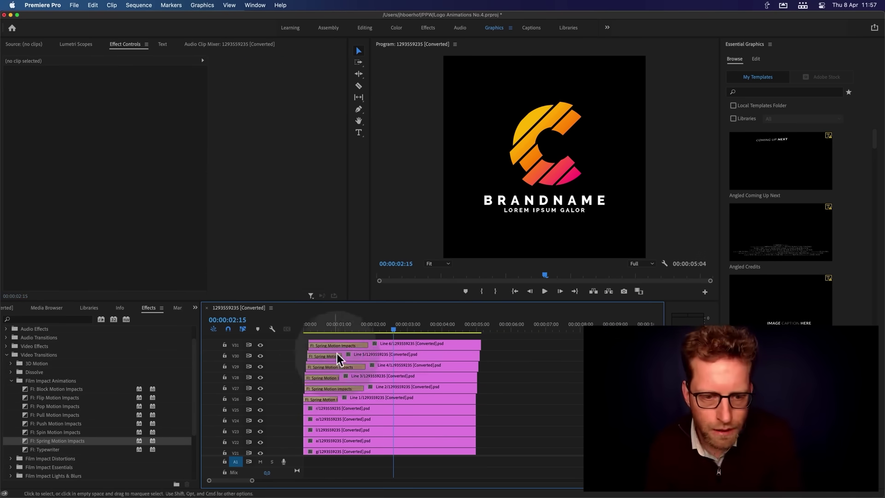
{"action": "type", "text": "+1"}
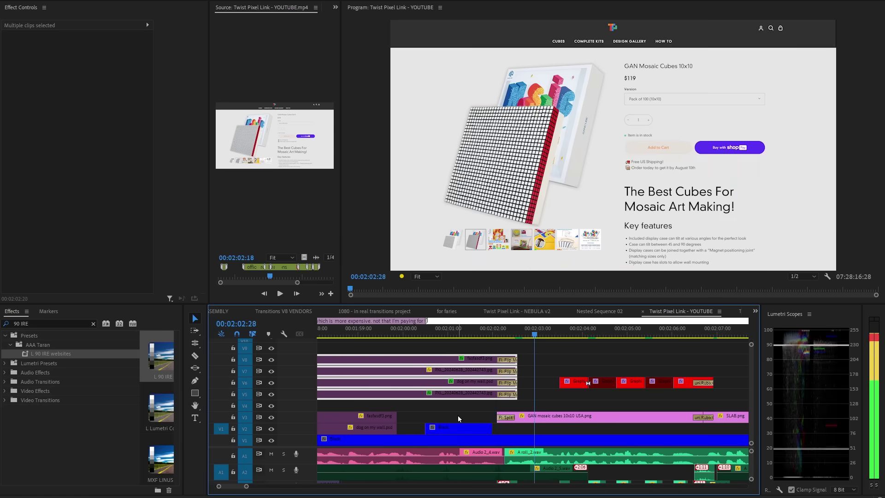
{"action": "key", "text": "="}
{"action": "left_click_drag", "start_coordinate": [461, 336], "coordinate": [485, 335]}
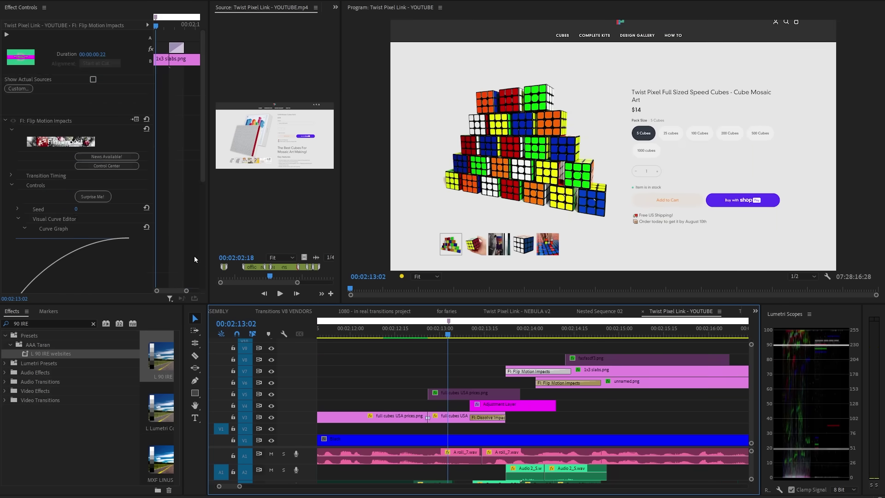
- Play back and scrub through the flip transition
{"action": "scroll", "coordinate": [195, 256], "scroll_direction": "down", "scroll_amount": 5}
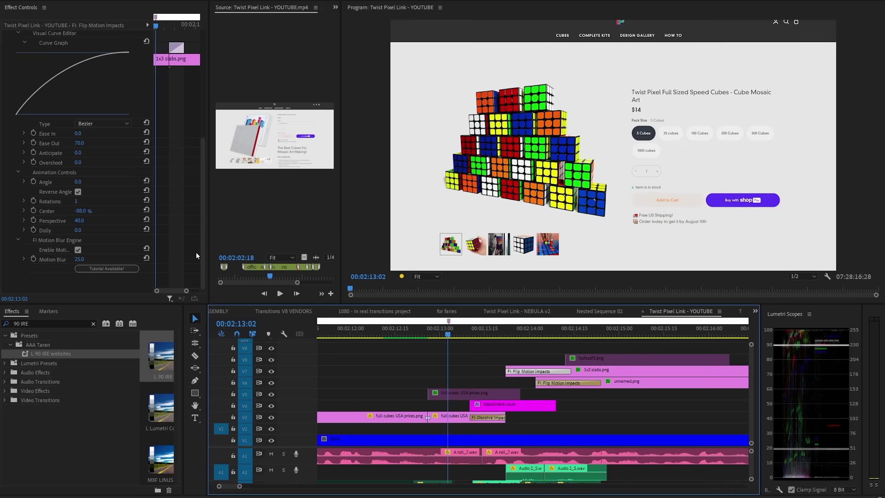
{"action": "key", "text": "space"}
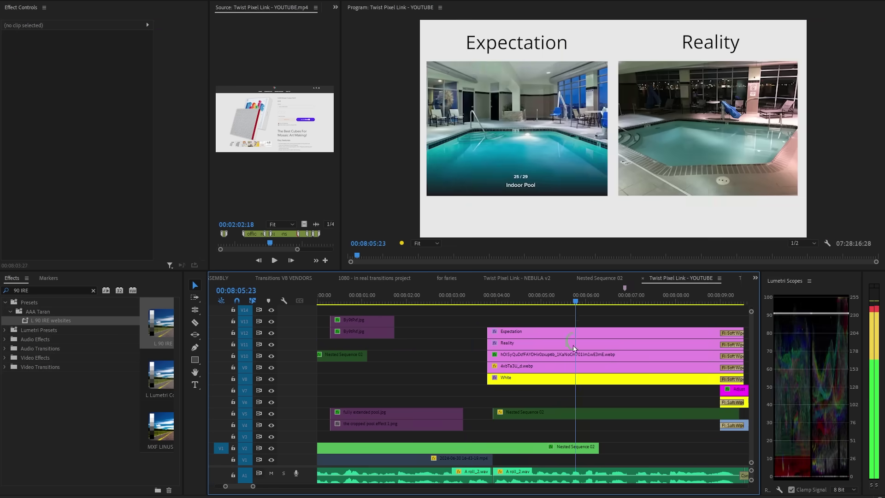
{"action": "mouse_move", "coordinate": [481, 359]}
{"action": "left_mouse_down"}
{"action": "mouse_move", "coordinate": [447, 351]}
{"action": "mouse_move", "coordinate": [494, 369]}
{"action": "left_mouse_up"}
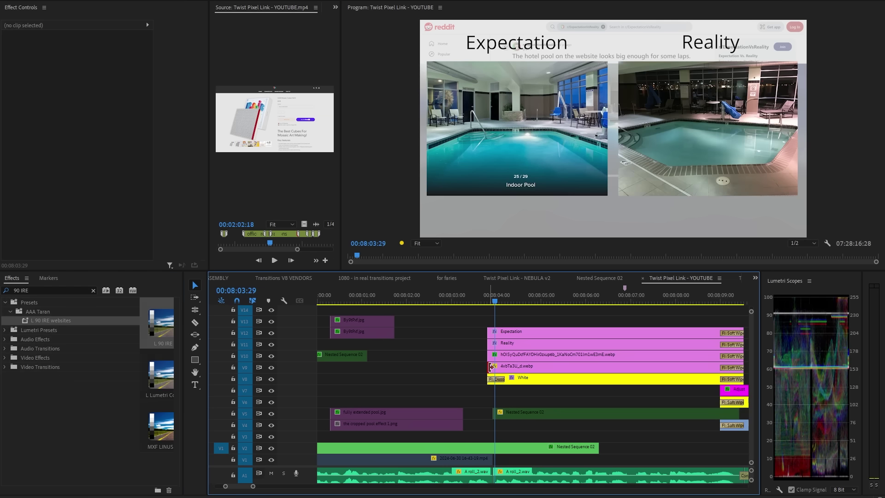
- Add push transitions to the V9, V10 and V12 clip starts and scrub through them
{"action": "key", "text": "F13"}
{"action": "key", "text": "F13"}
{"action": "key", "text": "F13"}
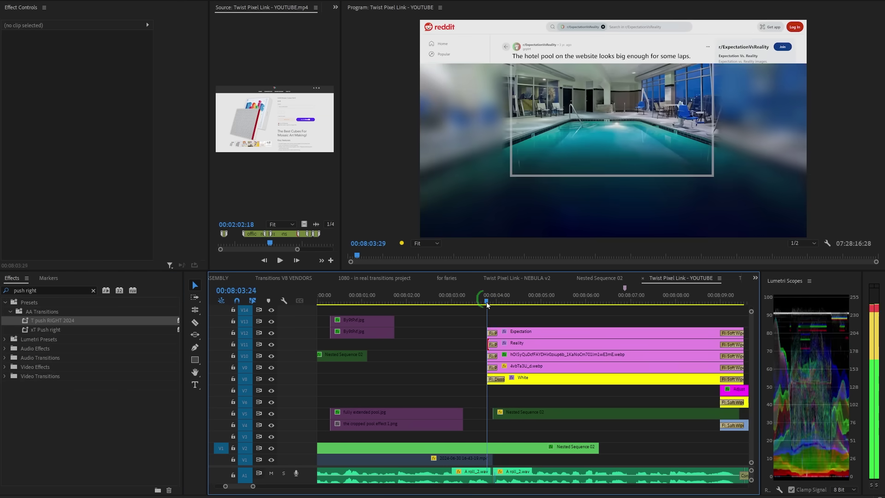
{"action": "key", "text": "="}
{"action": "left_click", "coordinate": [493, 299]}
{"action": "left_click_drag", "start_coordinate": [495, 302], "coordinate": [565, 317]}
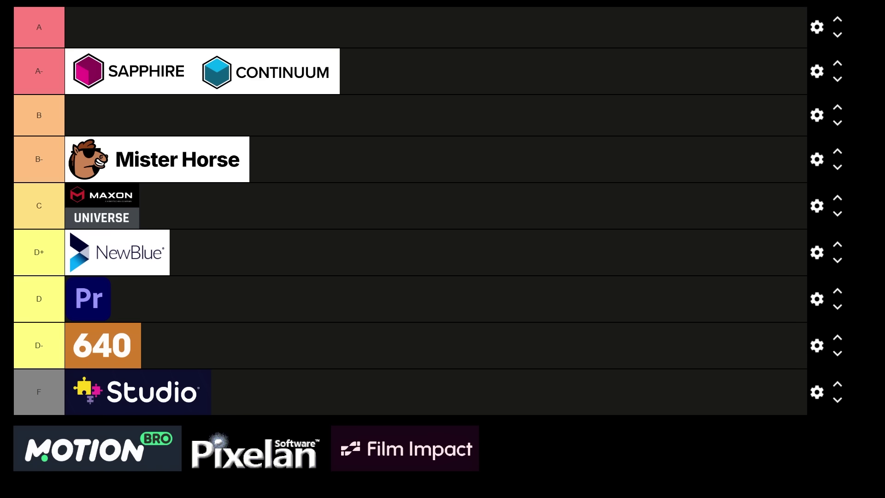
- Move the Film Impact tile from the unranked pool into tier A
{"action": "left_click_drag", "start_coordinate": [412, 434], "coordinate": [391, 23]}
{"action": "scroll", "coordinate": [391, 23], "scroll_direction": "up", "scroll_amount": 1}
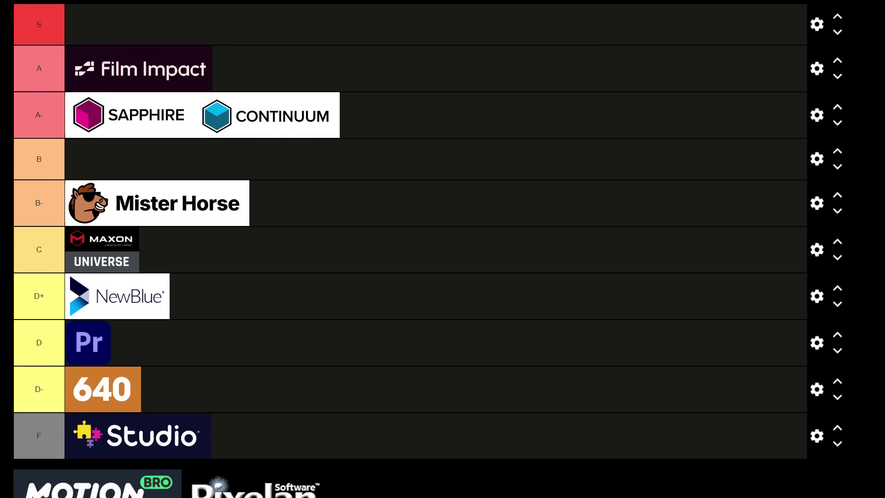
{"action": "scroll", "coordinate": [410, 248], "scroll_direction": "down", "scroll_amount": 1}
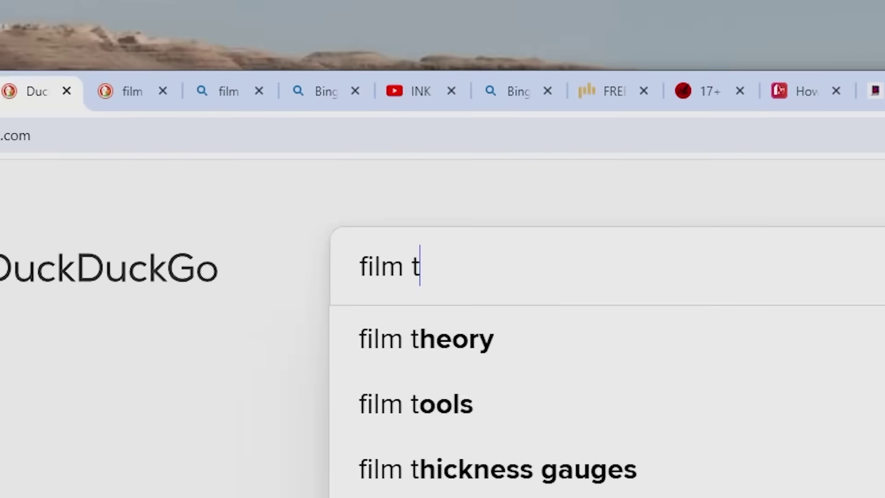
- Search DuckDuckGo for 'film transition using ink splatter' and browse the results
{"action": "type", "text": "ransition using ink splatter"}
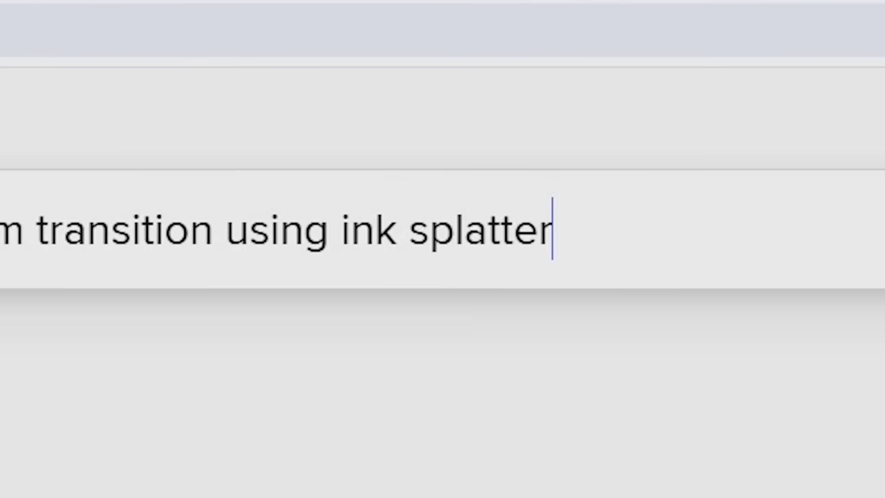
{"action": "key", "text": "Return"}
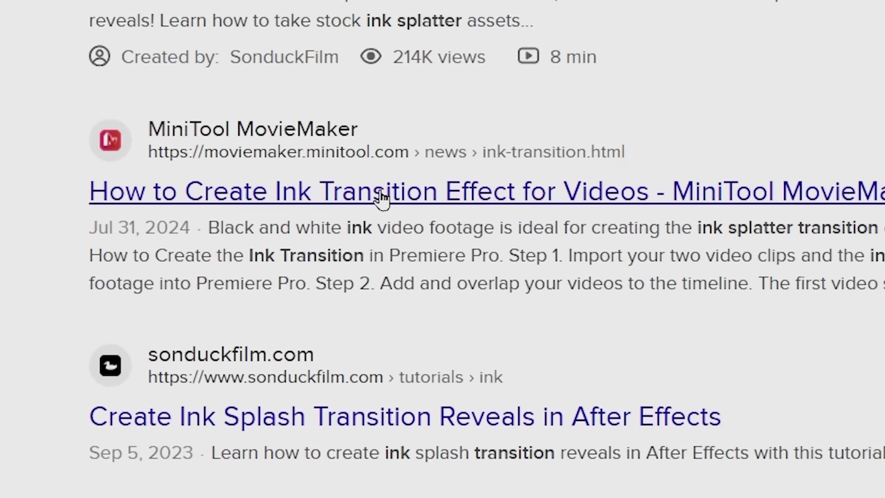
{"action": "scroll", "coordinate": [376, 332], "scroll_direction": "down", "scroll_amount": 3}
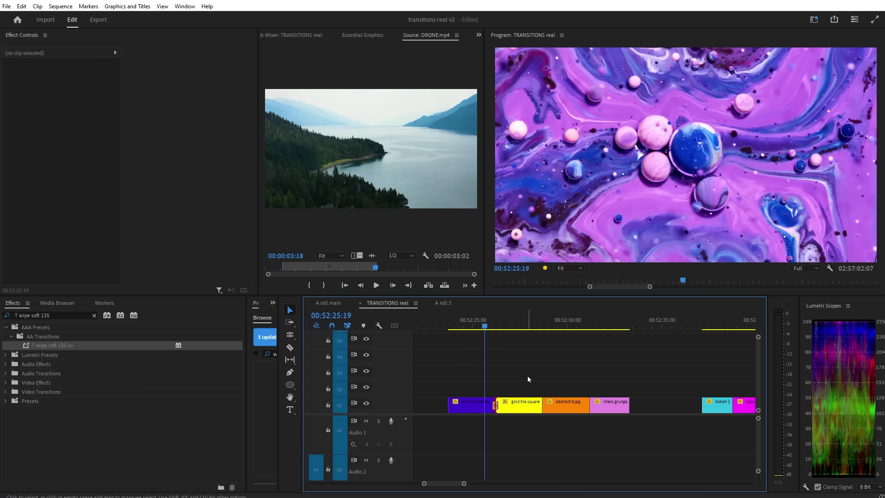
- Play back the soft wipe into the gold tile clip, then search Effects for 'T wipe soft 315'
{"action": "key", "text": "space"}
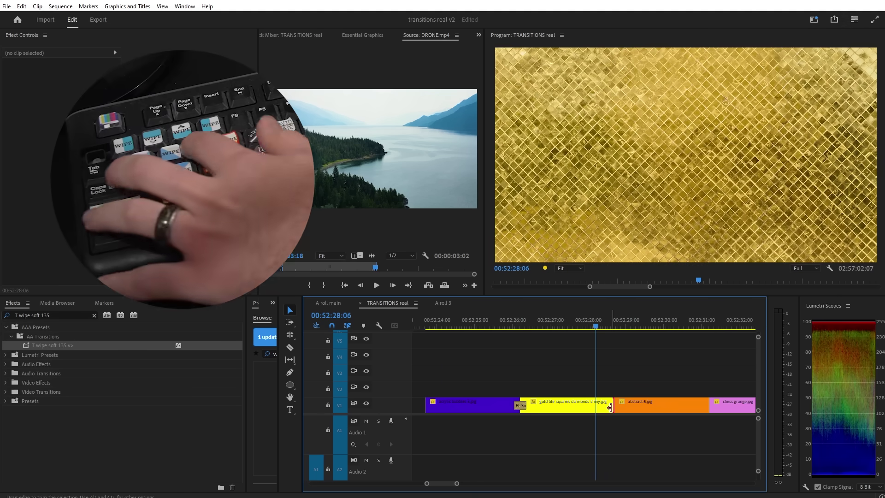
{"action": "left_click", "coordinate": [51, 315]}
{"action": "key", "text": "ctrl+a"}
{"action": "type", "text": "T wipe soft 315"}
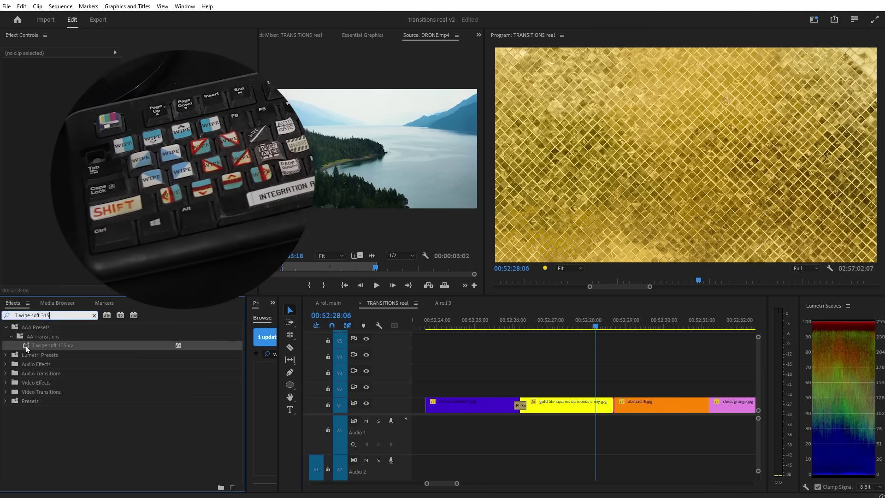